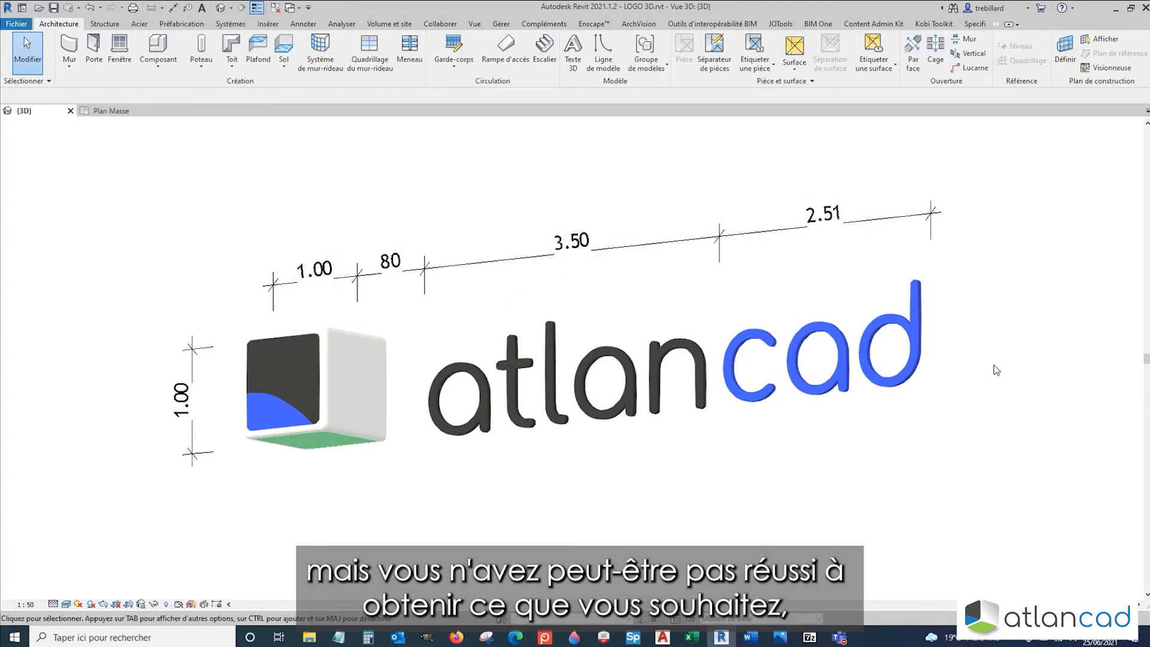
Step: Move the horizontal dimension string above the logo slightly closer to the text
{"action": "left_click", "coordinate": [485, 266]}
{"action": "left_click_drag", "start_coordinate": [486, 266], "coordinate": [512, 301]}
{"action": "left_click", "coordinate": [565, 471]}
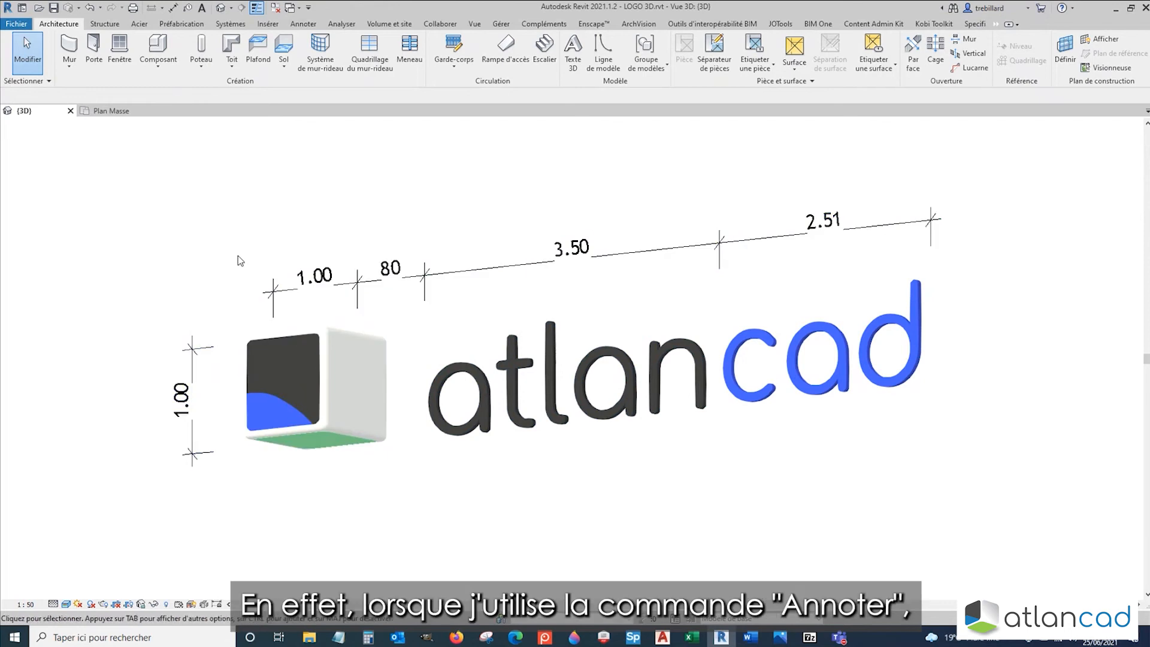
Step: Try to place an aligned dimension between the logo cube and the "atlan" text in the 3D view
{"action": "left_click", "coordinate": [304, 24]}
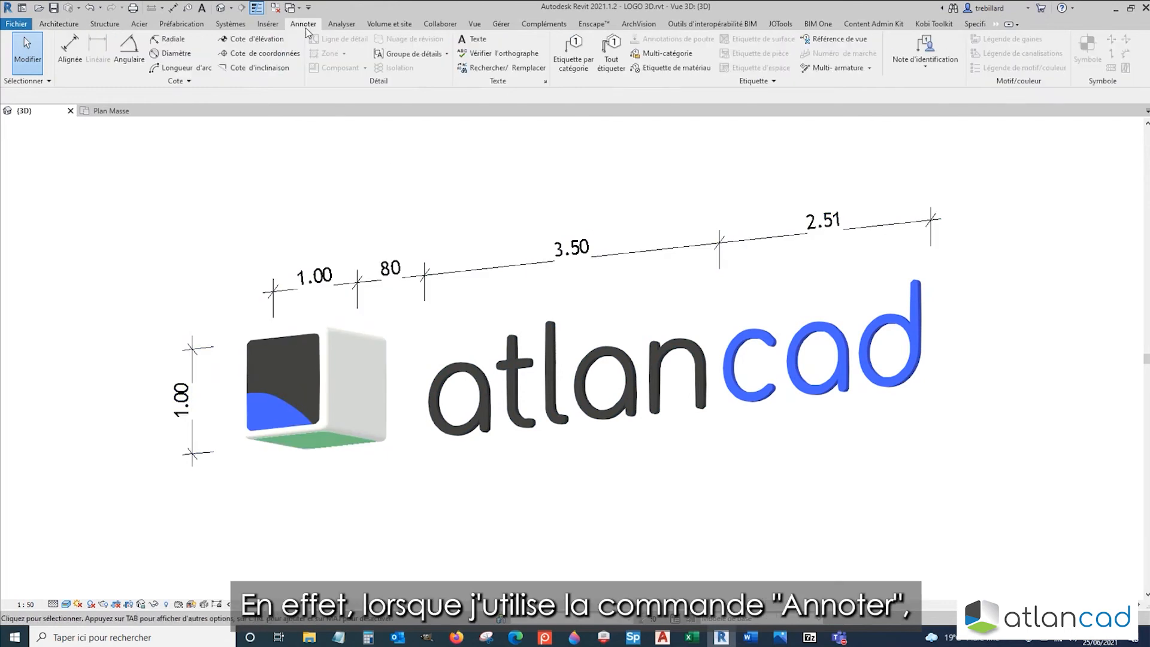
{"action": "left_click", "coordinate": [82, 64]}
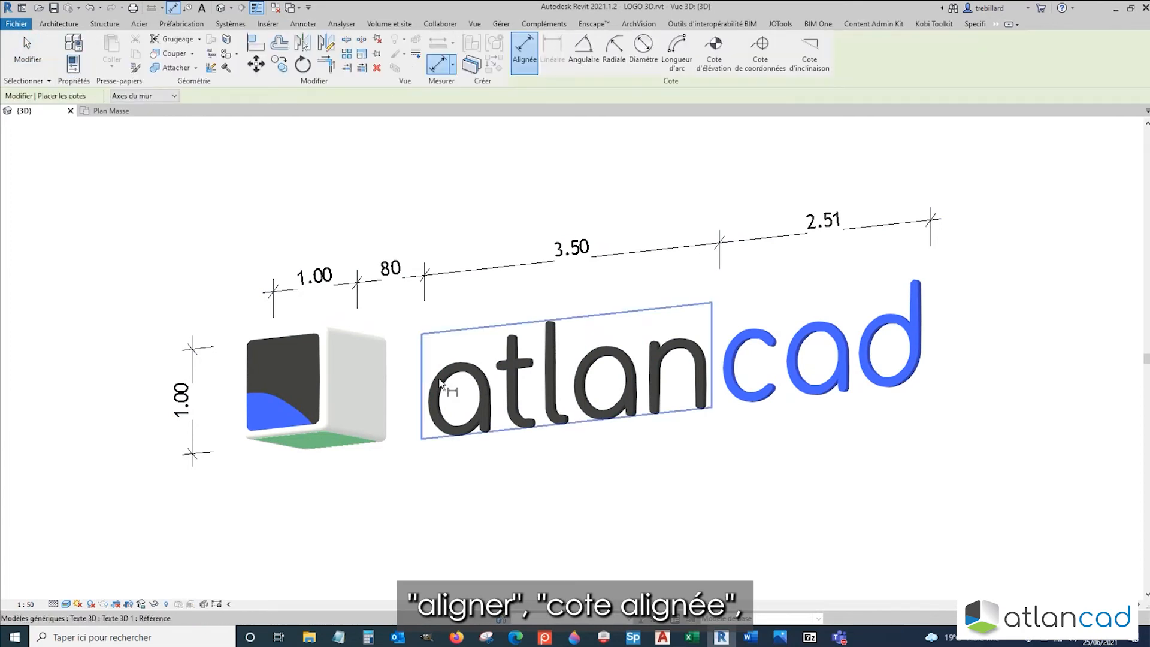
{"action": "left_click", "coordinate": [301, 434]}
{"action": "scroll", "coordinate": [267, 413], "scroll_direction": "down", "scroll_amount": 2}
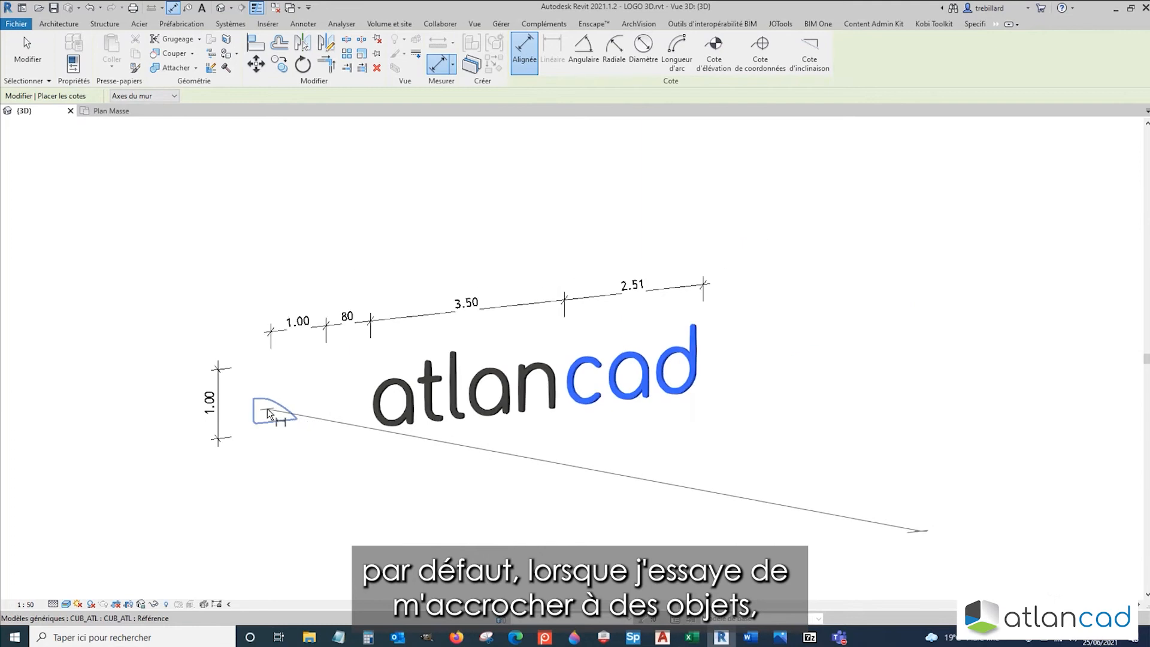
{"action": "scroll", "coordinate": [331, 420], "scroll_direction": "down", "scroll_amount": 1}
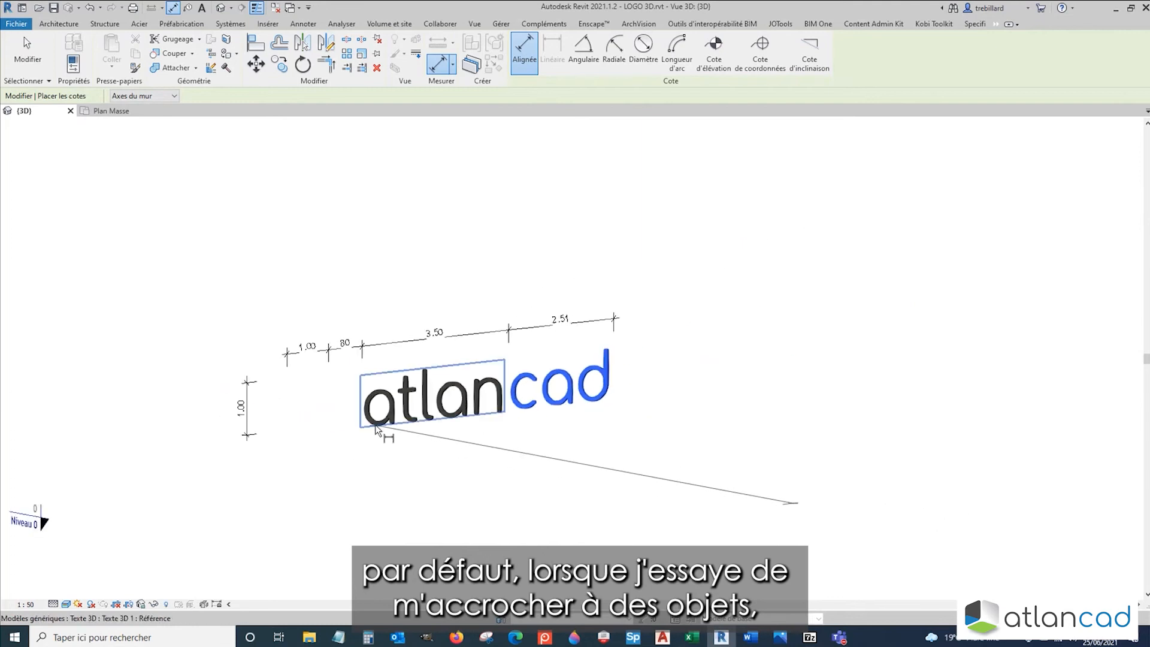
{"action": "left_click", "coordinate": [376, 428]}
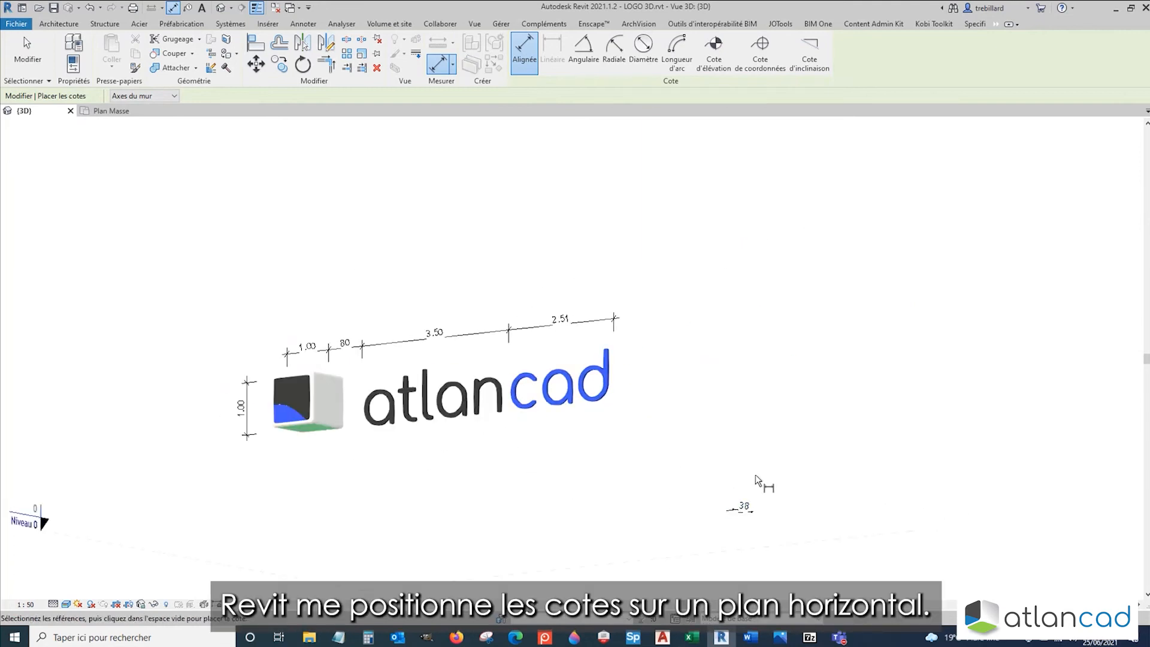
{"action": "key", "text": "Escape"}
{"action": "key", "text": "Escape"}
Step: Delete the stray aligned dimension lying away from the logo on the horizontal plane
{"action": "middle_click_drag", "start_coordinate": [756, 475], "coordinate": [688, 475], "text": "shift"}
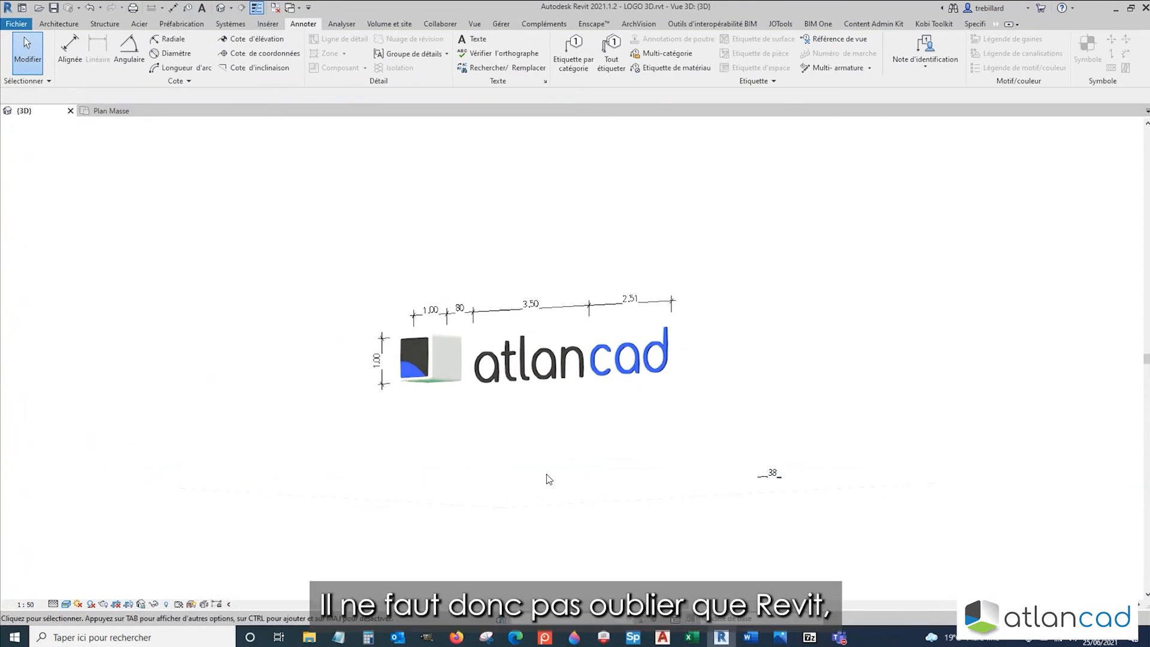
{"action": "middle_click_drag", "start_coordinate": [624, 460], "coordinate": [624, 471], "text": "shift"}
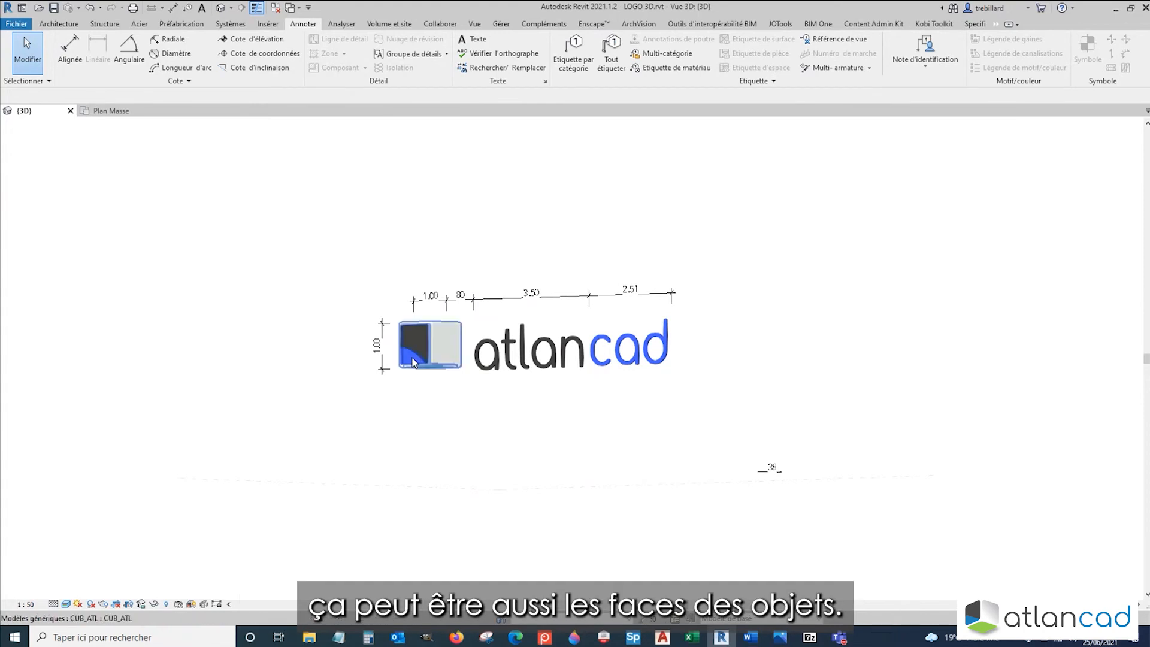
{"action": "left_click", "coordinate": [779, 476]}
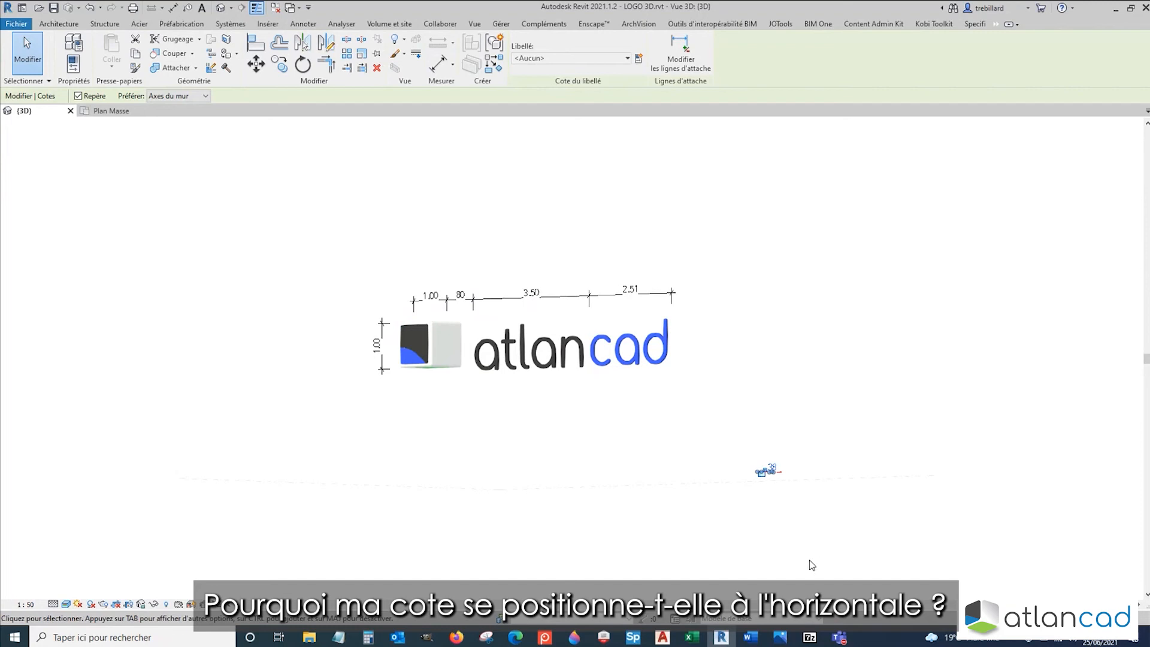
{"action": "key", "text": "Escape"}
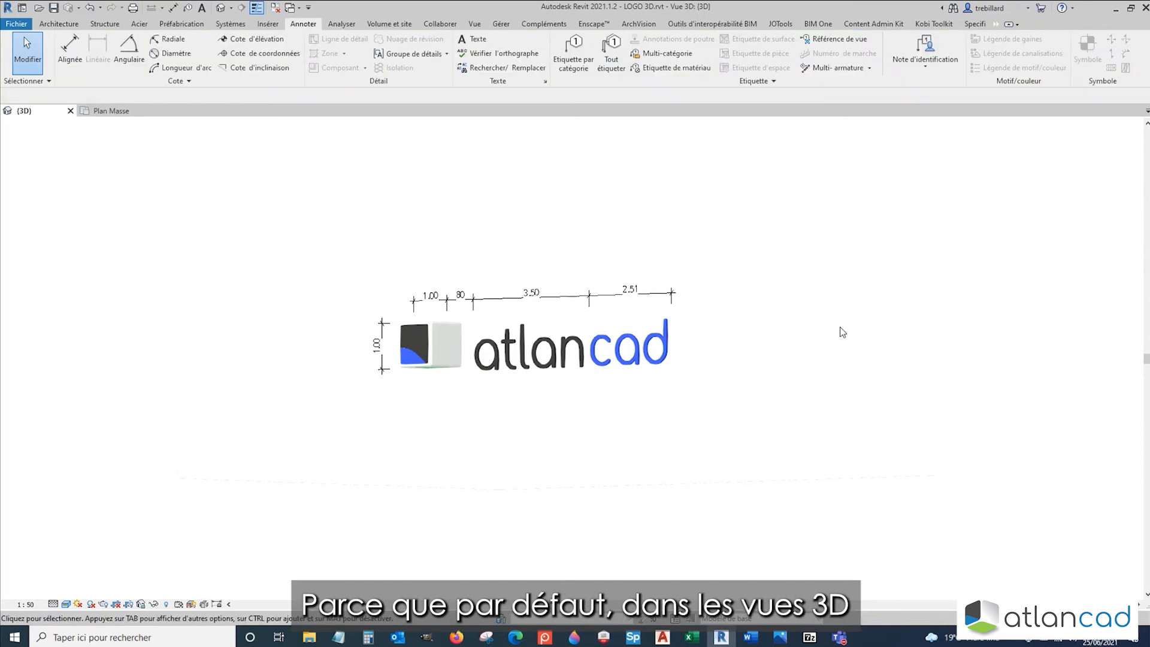
Step: Display the active work plane in the 3D view
{"action": "middle_click_drag", "start_coordinate": [775, 377], "coordinate": [775, 421], "text": "shift"}
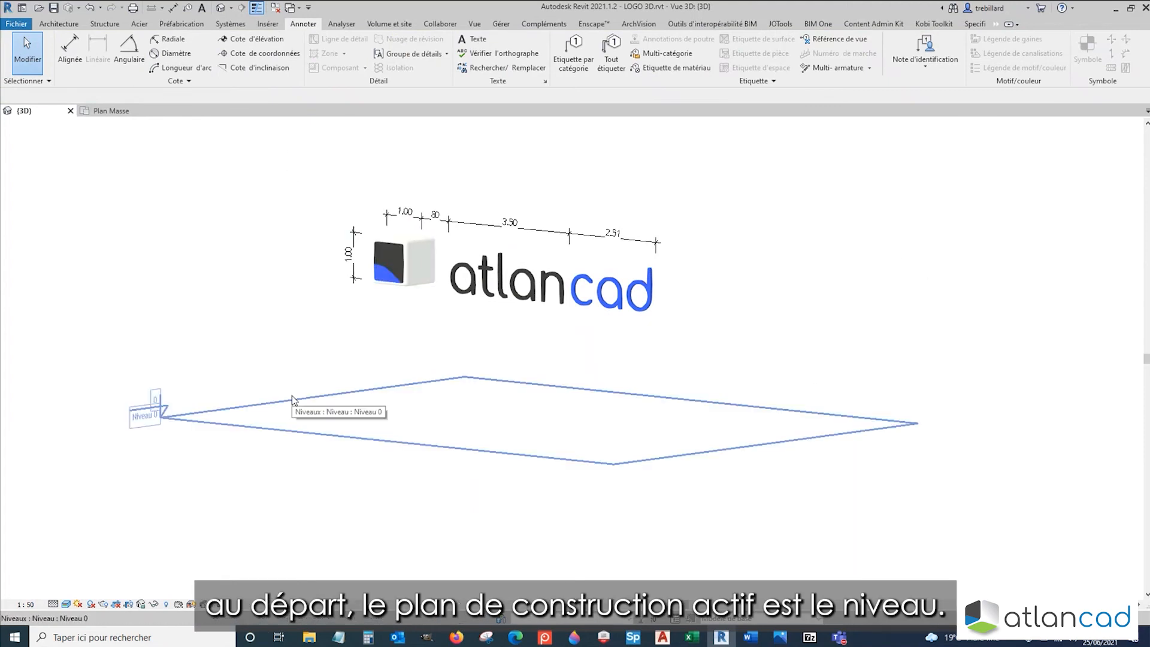
{"action": "left_click", "coordinate": [67, 27]}
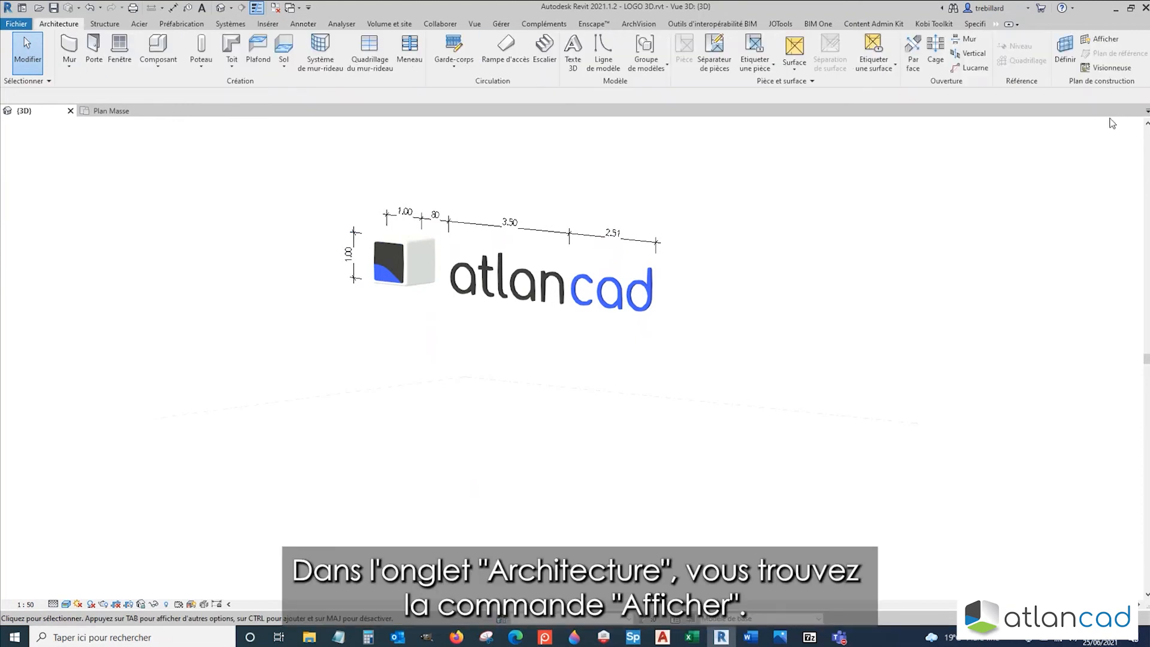
{"action": "left_click", "coordinate": [1102, 39]}
{"action": "scroll", "coordinate": [803, 336], "scroll_direction": "down", "scroll_amount": 4}
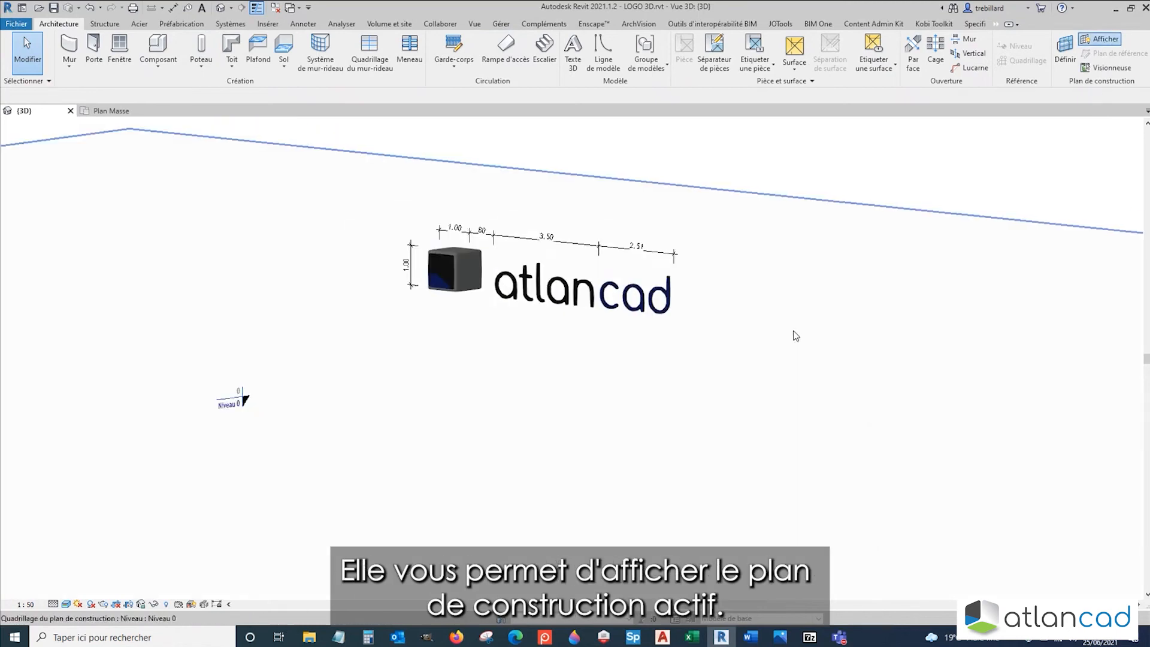
{"action": "scroll", "coordinate": [799, 496], "scroll_direction": "down", "scroll_amount": 2}
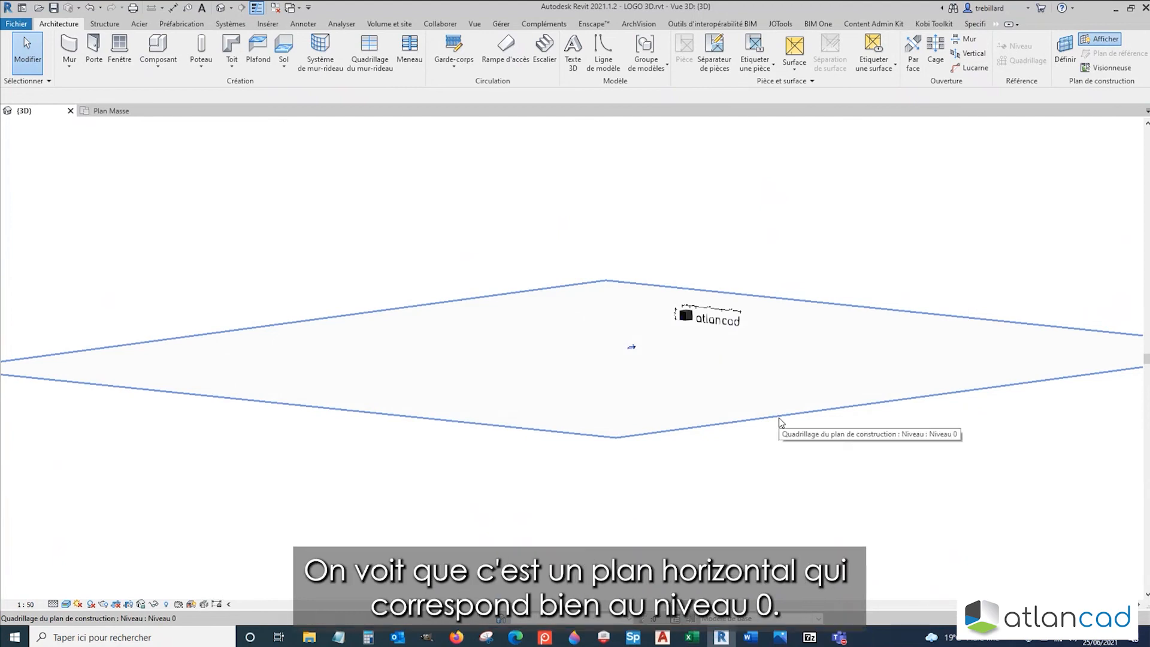
Step: Compare the displayed work plane grid with the Niveau 0 level
{"action": "left_click", "coordinate": [779, 418]}
{"action": "left_click", "coordinate": [791, 469]}
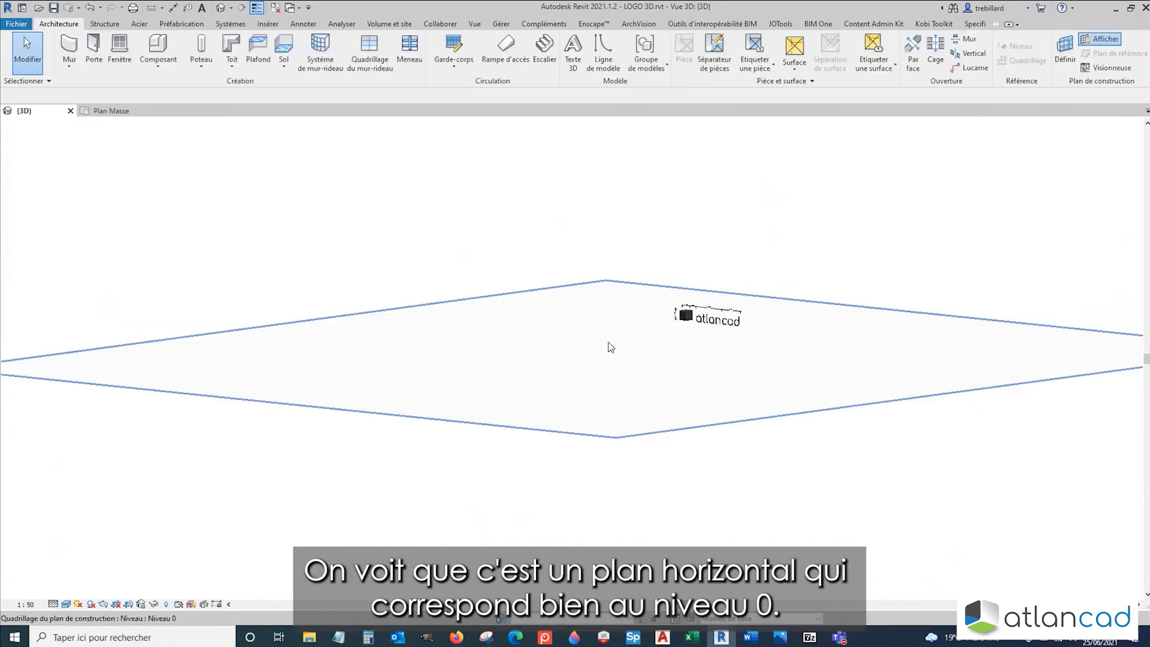
{"action": "scroll", "coordinate": [610, 347], "scroll_direction": "up", "scroll_amount": 5}
{"action": "left_click", "coordinate": [690, 343]}
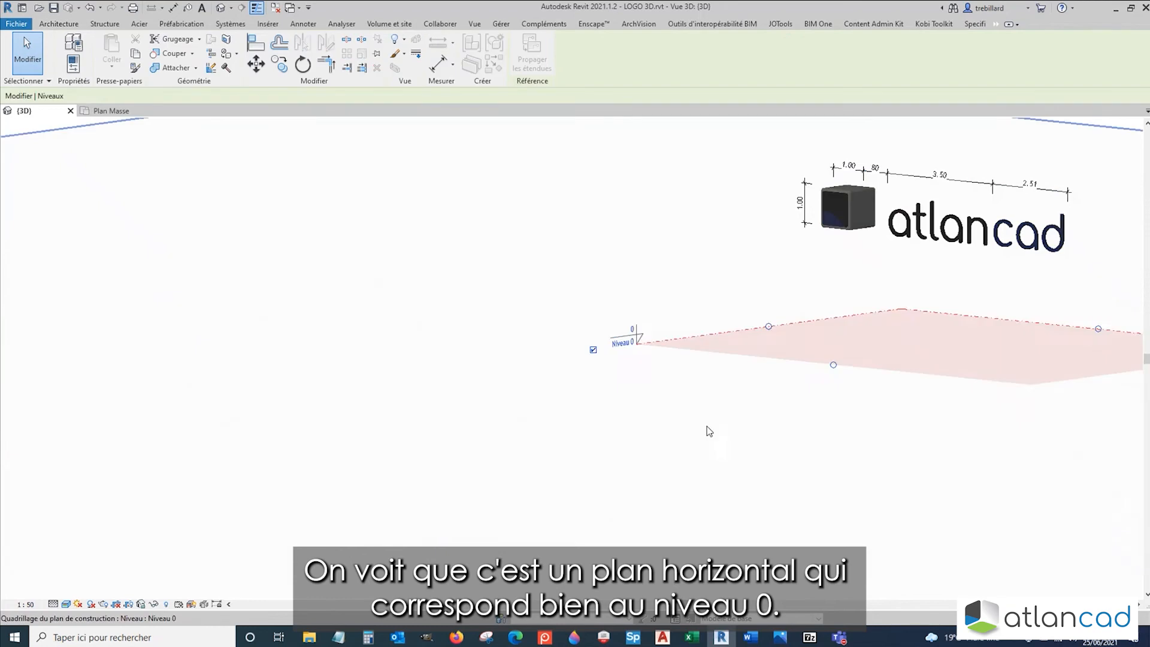
{"action": "scroll", "coordinate": [709, 431], "scroll_direction": "down", "scroll_amount": 3}
{"action": "left_click", "coordinate": [703, 422]}
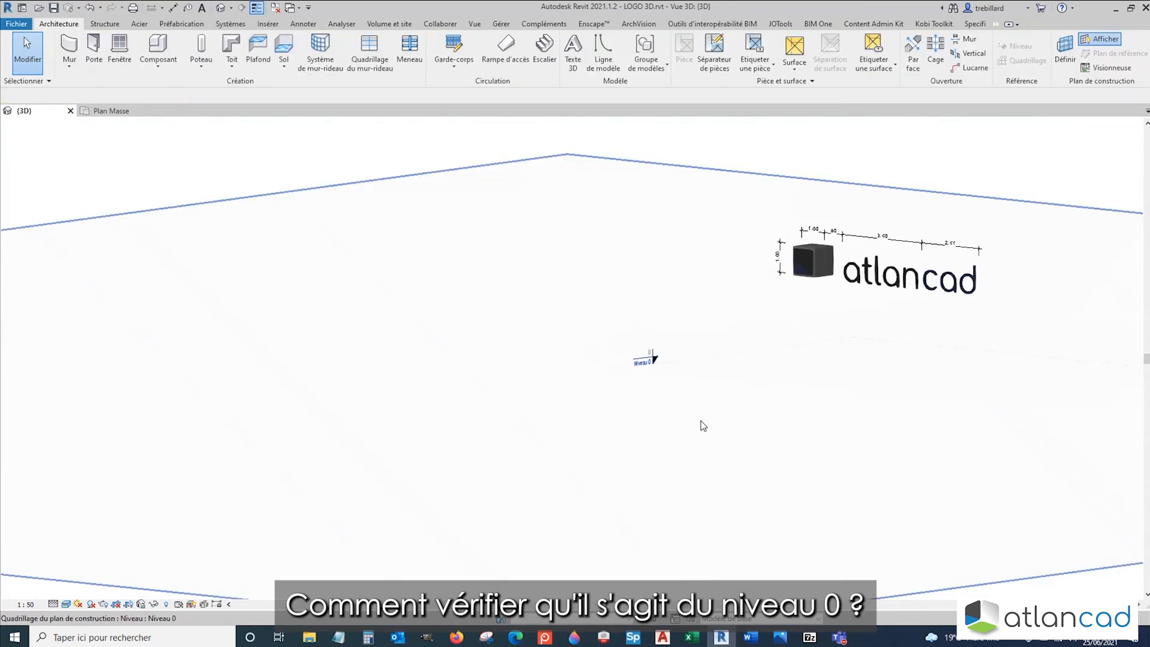
Step: Check the active work plane's name and the planes available for a new one, leaving the setting as it is
{"action": "left_click", "coordinate": [1065, 52]}
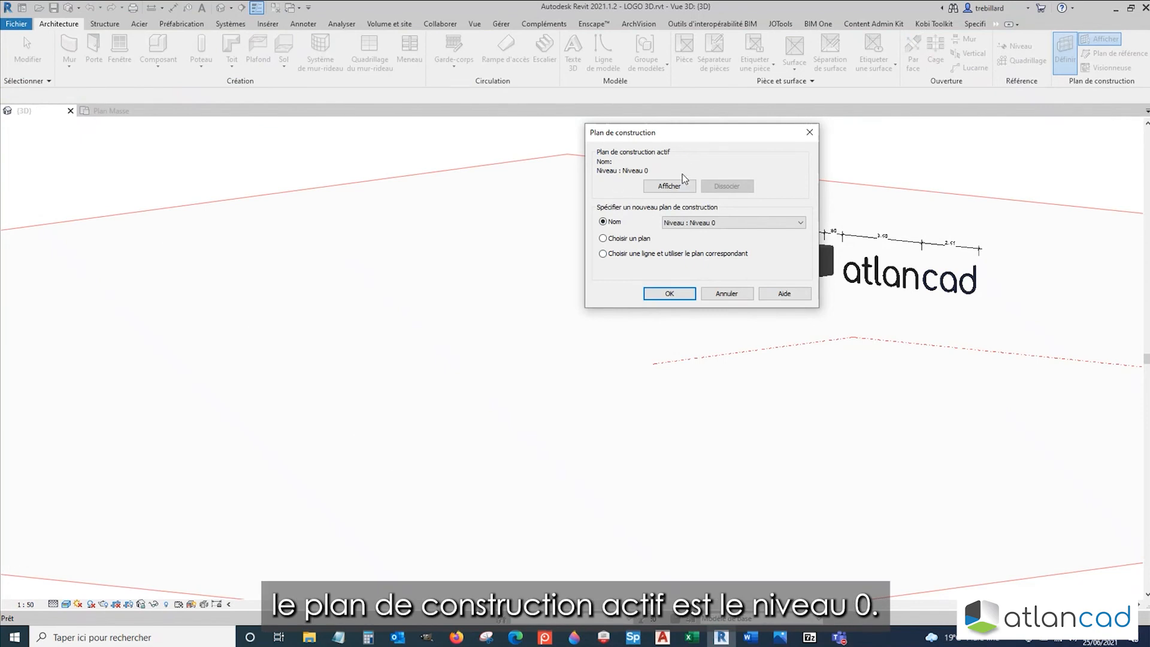
{"action": "left_click", "coordinate": [768, 227]}
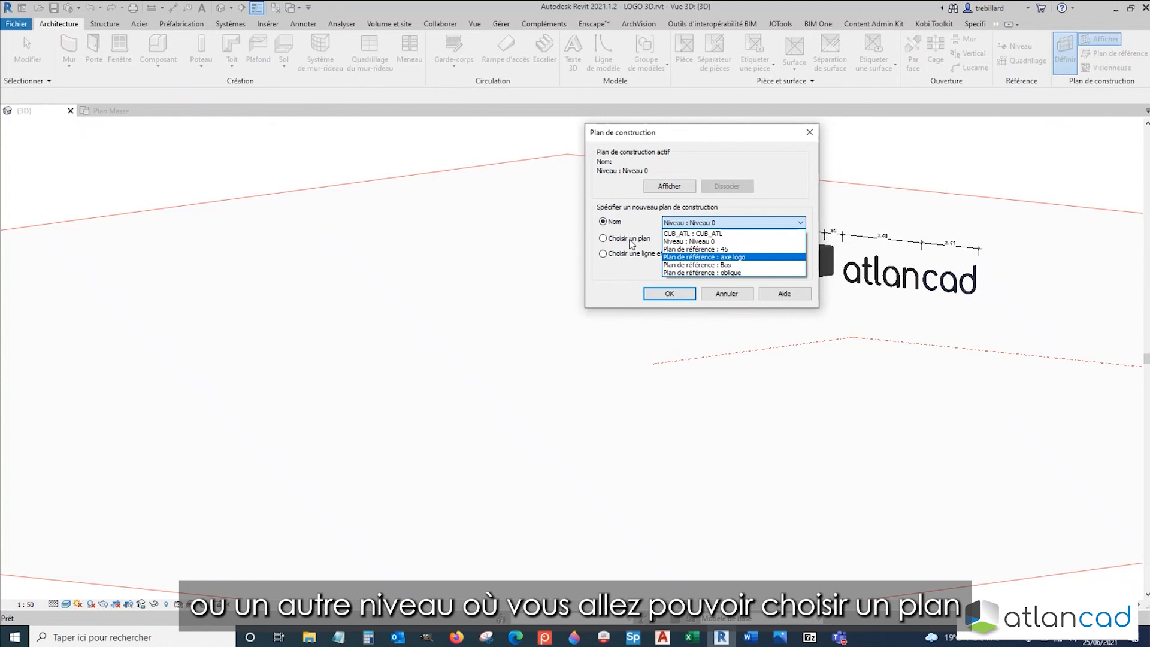
{"action": "left_click", "coordinate": [632, 244]}
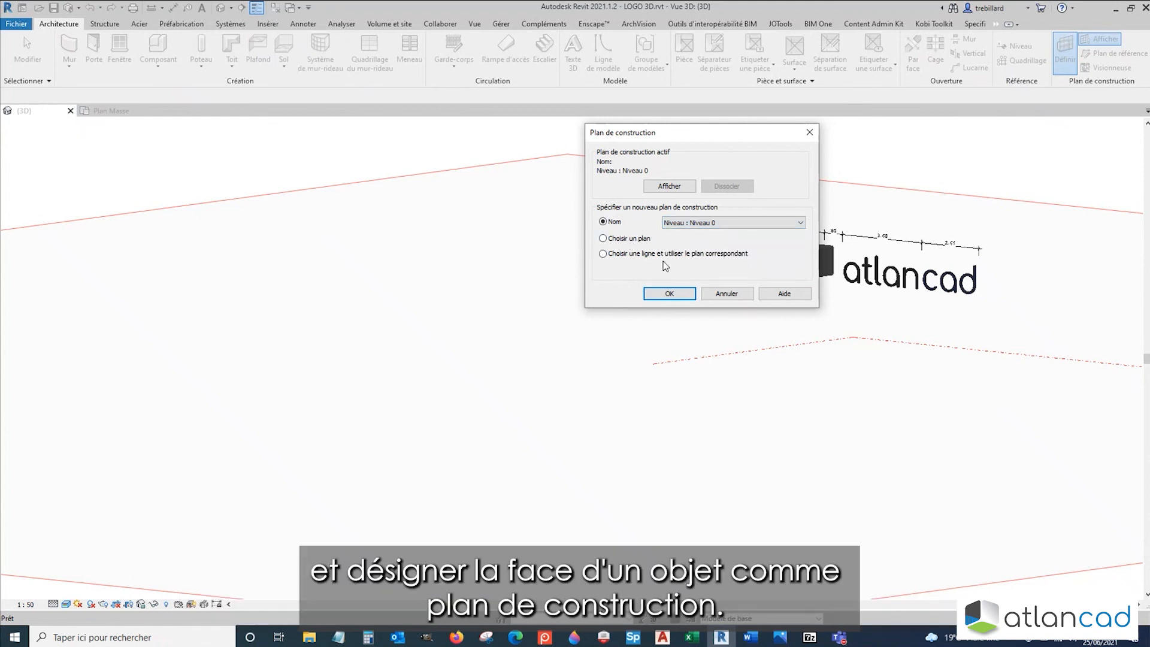
{"action": "left_click", "coordinate": [727, 293]}
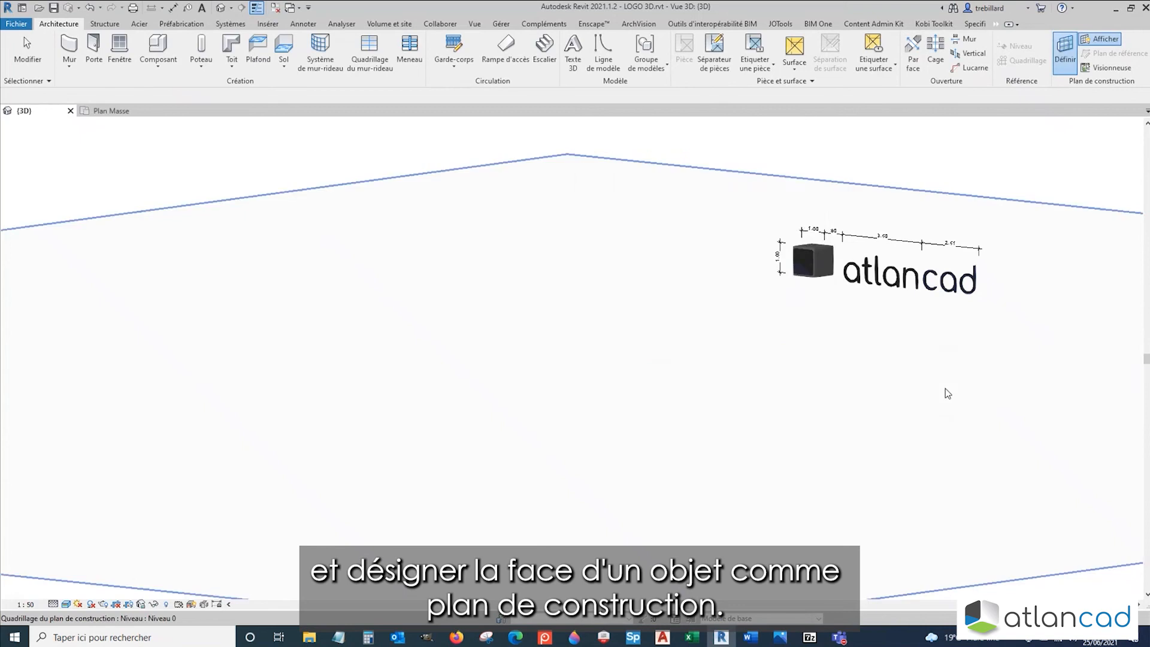
Step: Examine the plane in which the logo's horizontal and vertical dimensions lie from several 3D viewpoints
{"action": "scroll", "coordinate": [926, 352], "scroll_direction": "up", "scroll_amount": 4}
{"action": "scroll", "coordinate": [838, 314], "scroll_direction": "down", "scroll_amount": 3}
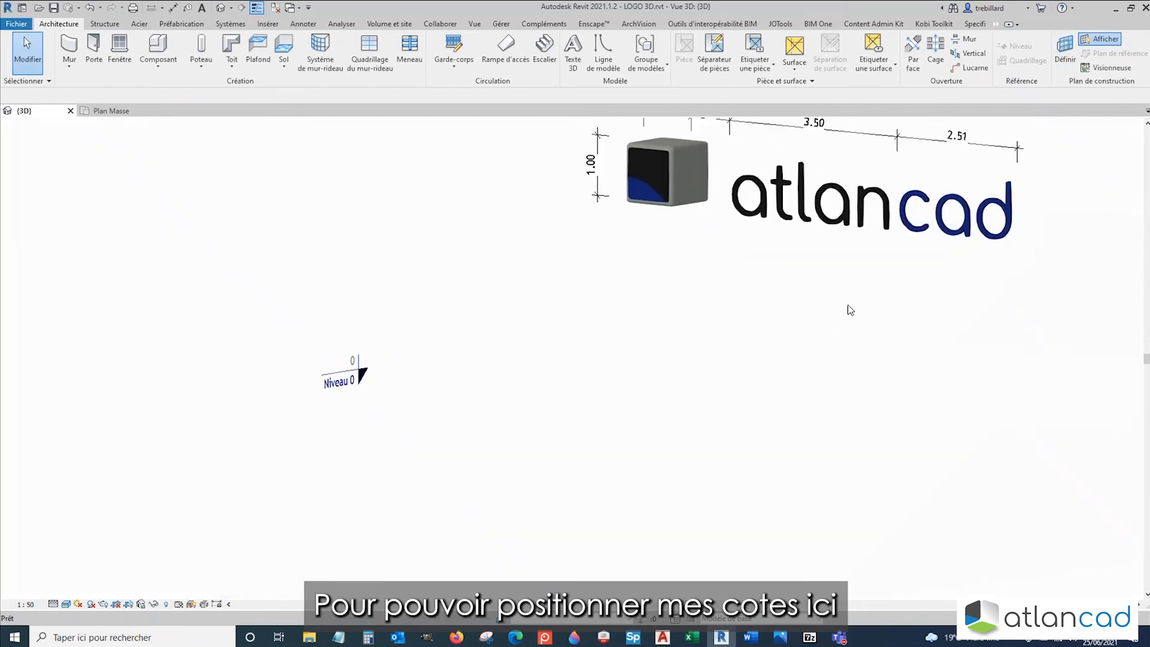
{"action": "left_click", "coordinate": [773, 268]}
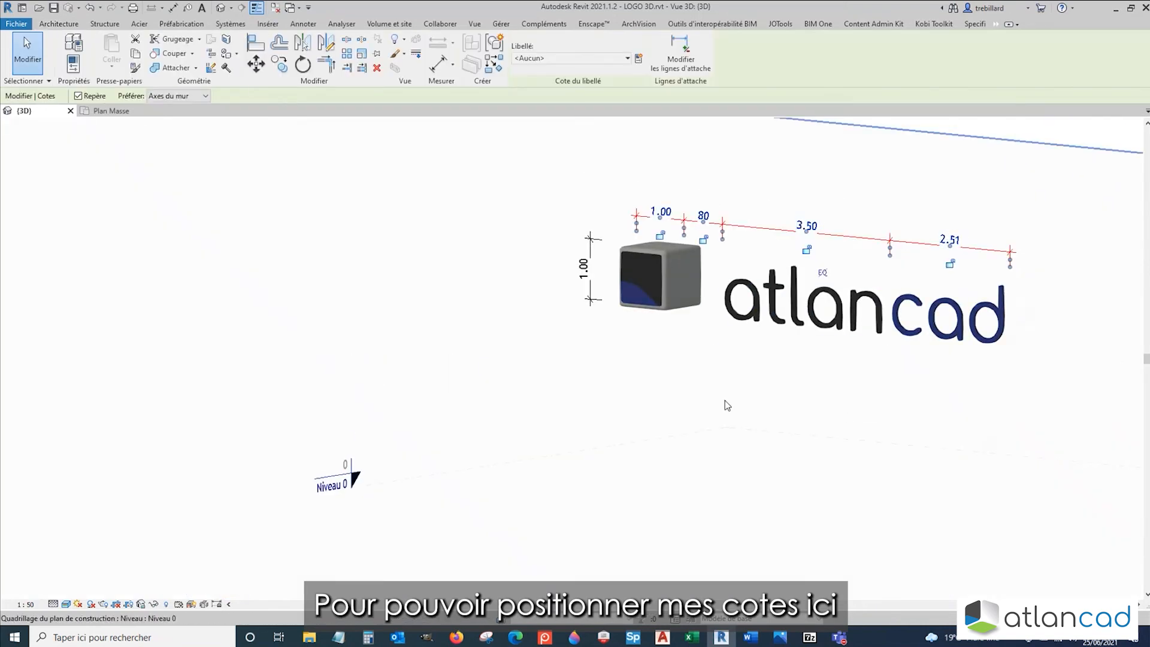
{"action": "middle_click_drag", "start_coordinate": [724, 403], "coordinate": [832, 412], "text": "shift"}
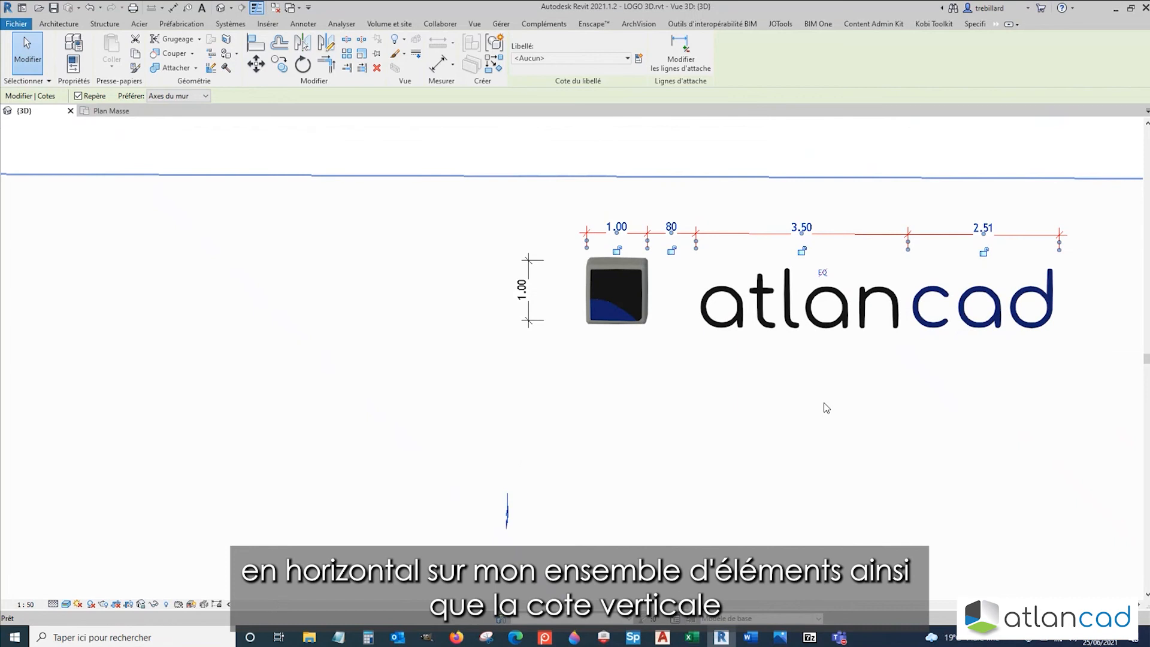
{"action": "mouse_move", "coordinate": [721, 375]}
{"action": "middle_mouse_down", "text": "shift"}
{"action": "mouse_move", "coordinate": [847, 419]}
{"action": "mouse_move", "coordinate": [705, 395]}
{"action": "mouse_move", "coordinate": [672, 326]}
{"action": "middle_mouse_up", "text": "shift"}
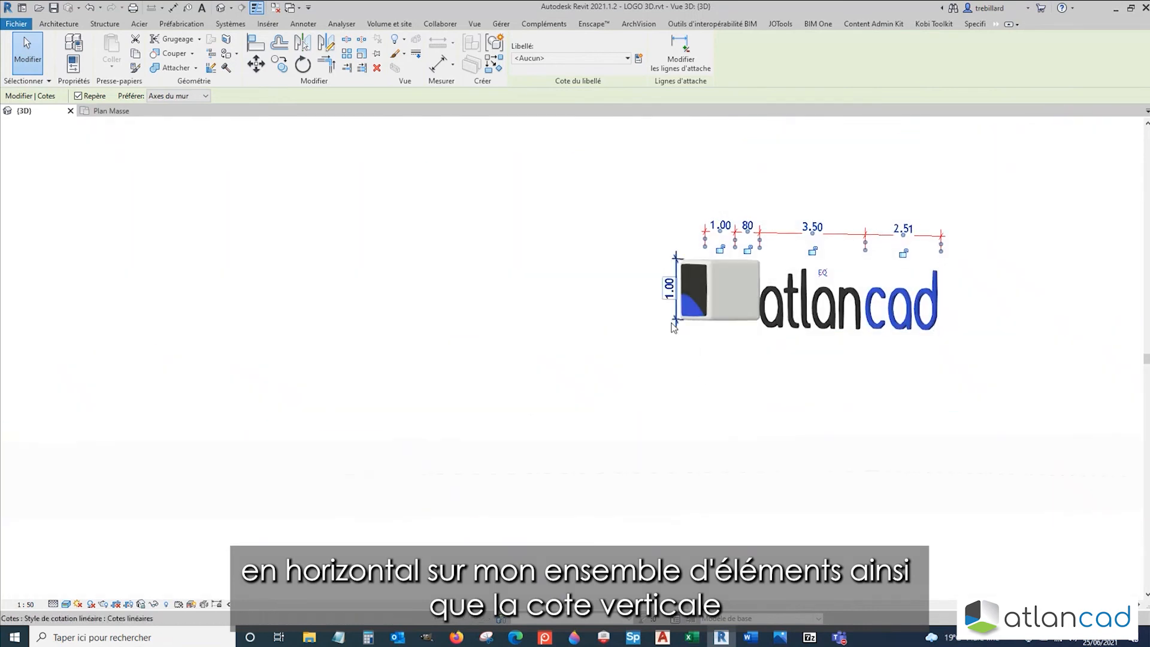
{"action": "left_click", "coordinate": [729, 387]}
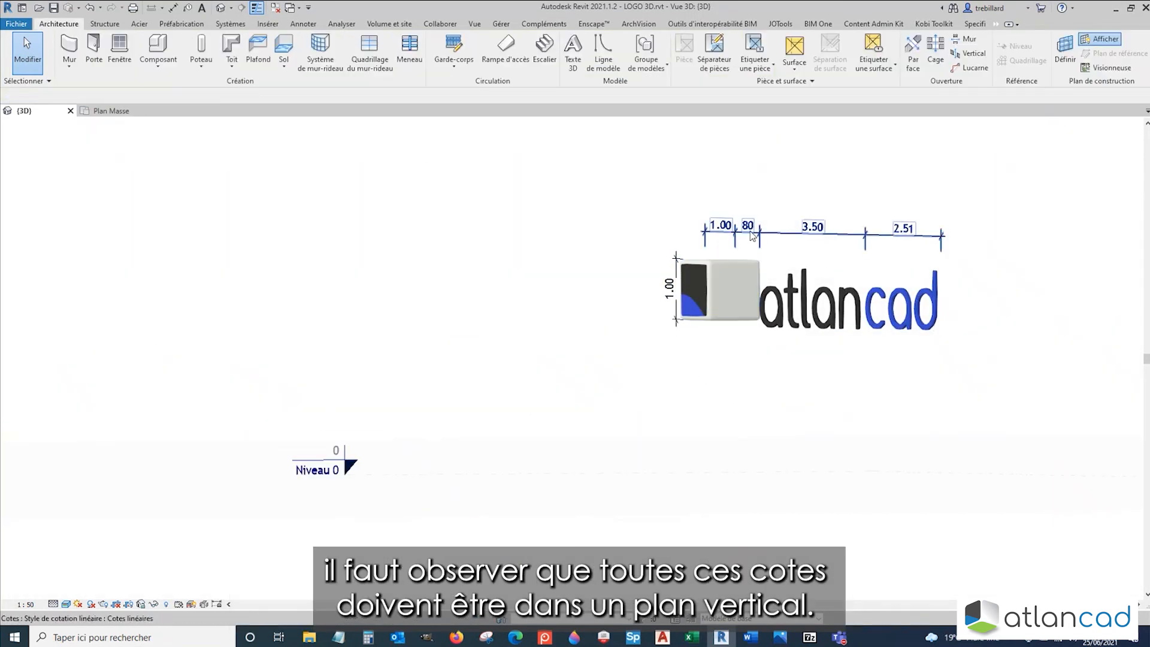
{"action": "middle_click_drag", "start_coordinate": [996, 303], "coordinate": [994, 267], "text": "shift"}
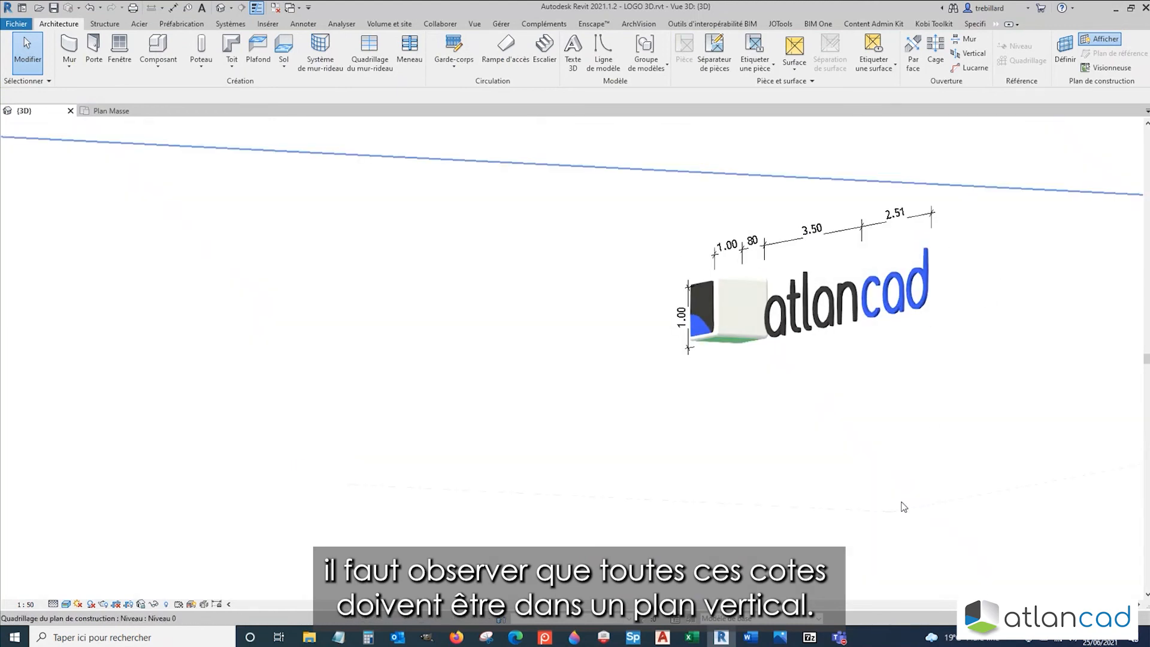
{"action": "scroll", "coordinate": [921, 346], "scroll_direction": "down", "scroll_amount": 3}
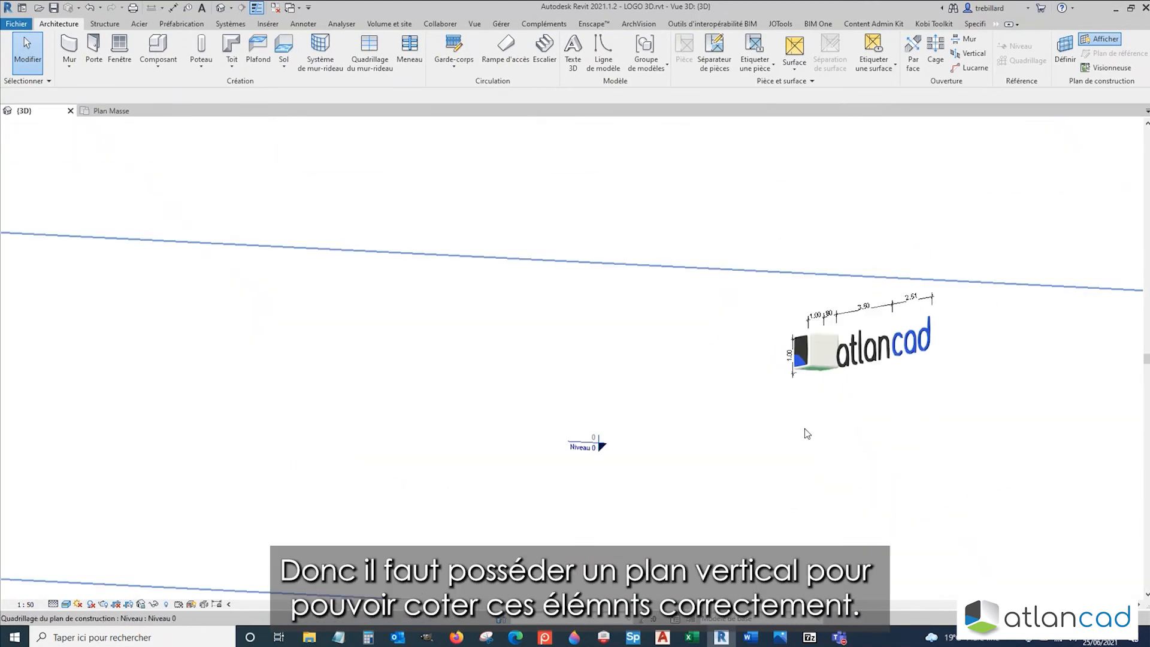
Step: Delete the existing horizontal and vertical dimensions around the logo
{"action": "left_click", "coordinate": [876, 324]}
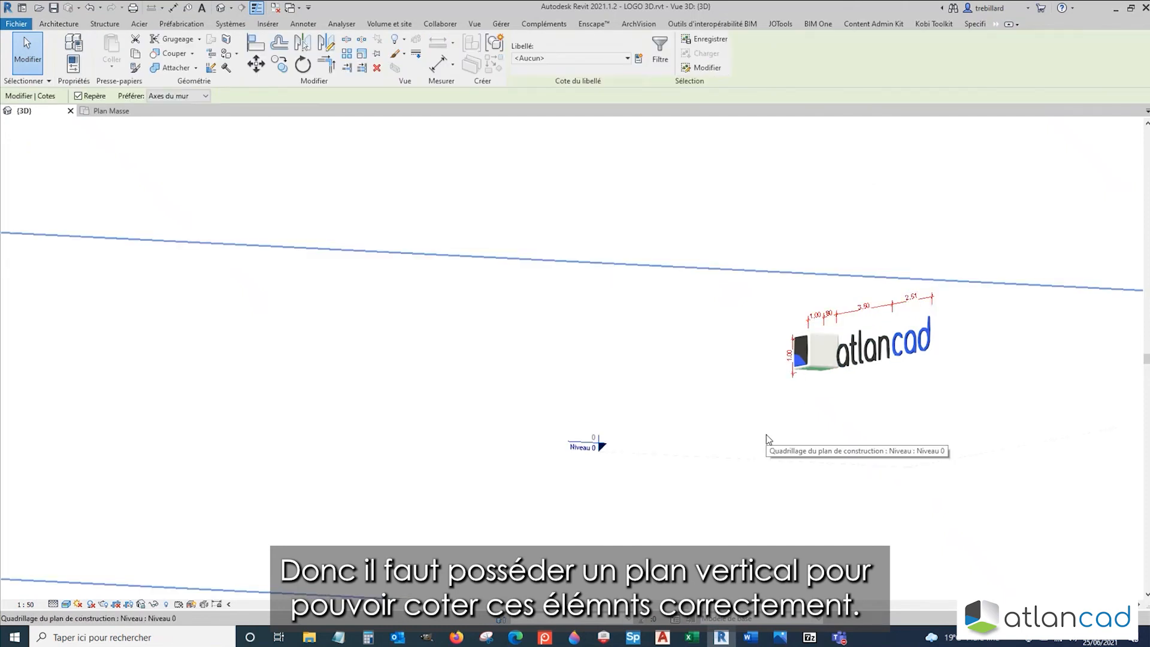
{"action": "key", "text": "Delete"}
{"action": "scroll", "coordinate": [774, 437], "scroll_direction": "down", "scroll_amount": 2}
{"action": "middle_click_drag", "start_coordinate": [637, 371], "coordinate": [748, 498], "text": "shift"}
Step: In the Plan Masse view, draw a horizontal reference plane through the cube and along the logo text
{"action": "left_click", "coordinate": [112, 111]}
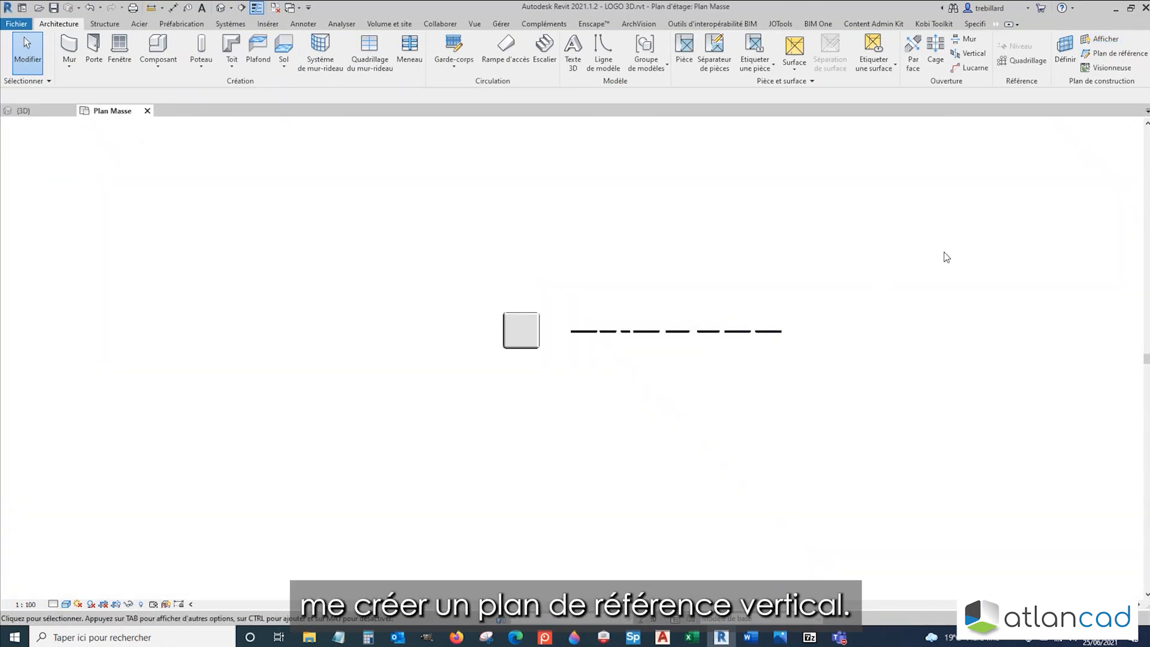
{"action": "left_click", "coordinate": [1115, 53]}
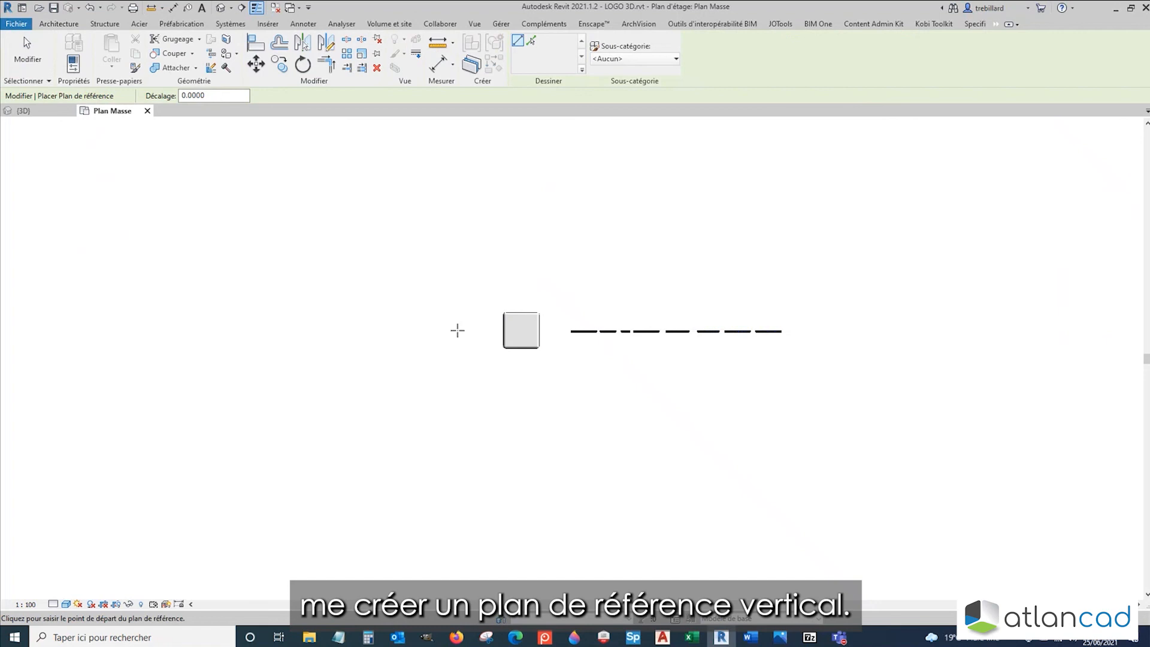
{"action": "left_click", "coordinate": [460, 330]}
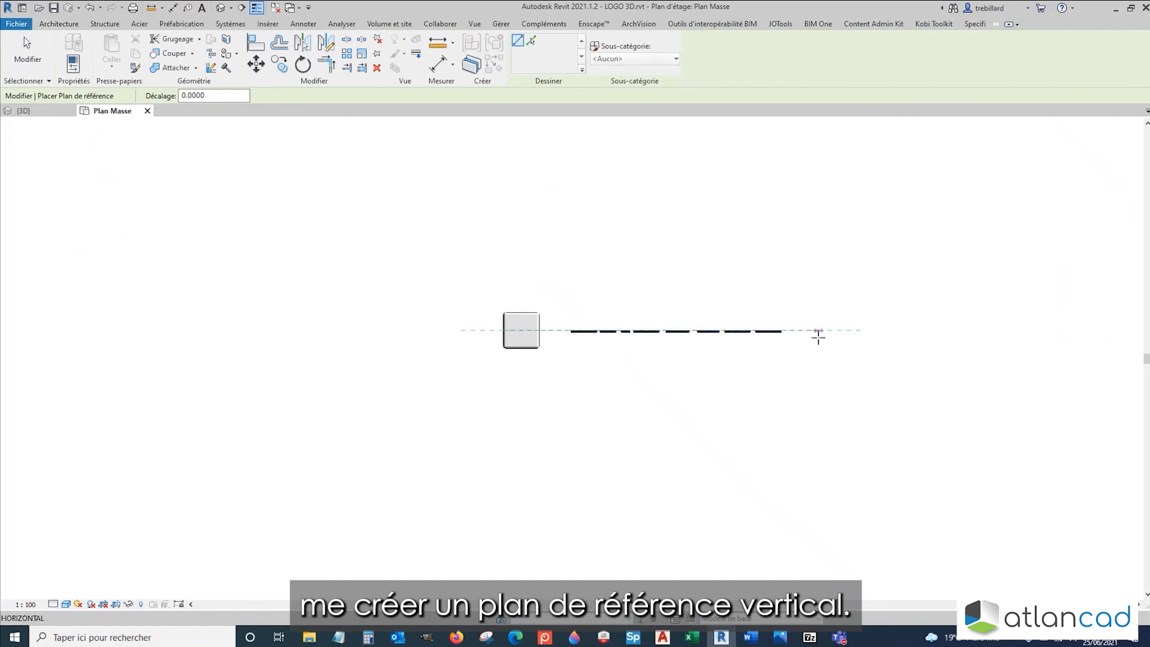
{"action": "left_click", "coordinate": [827, 330]}
{"action": "key", "text": "Escape"}
{"action": "key", "text": "Escape"}
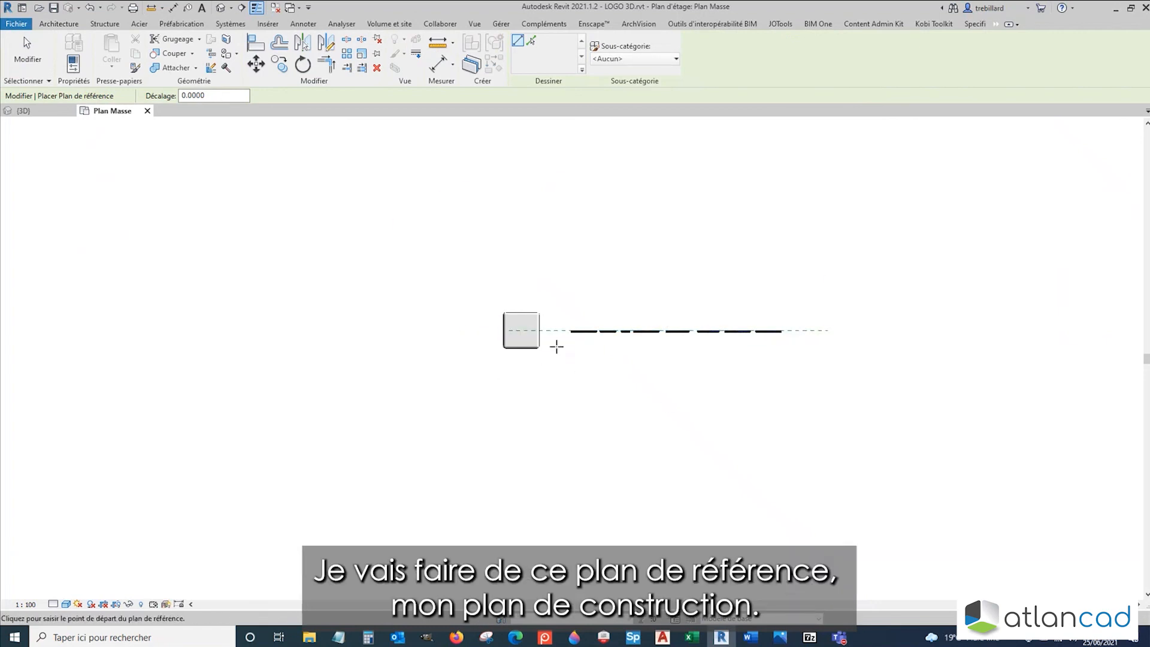
Step: Extend the reference plane past the cube's outer side and name it Vertical
{"action": "left_click", "coordinate": [500, 330]}
{"action": "left_click_drag", "start_coordinate": [496, 329], "coordinate": [456, 329]}
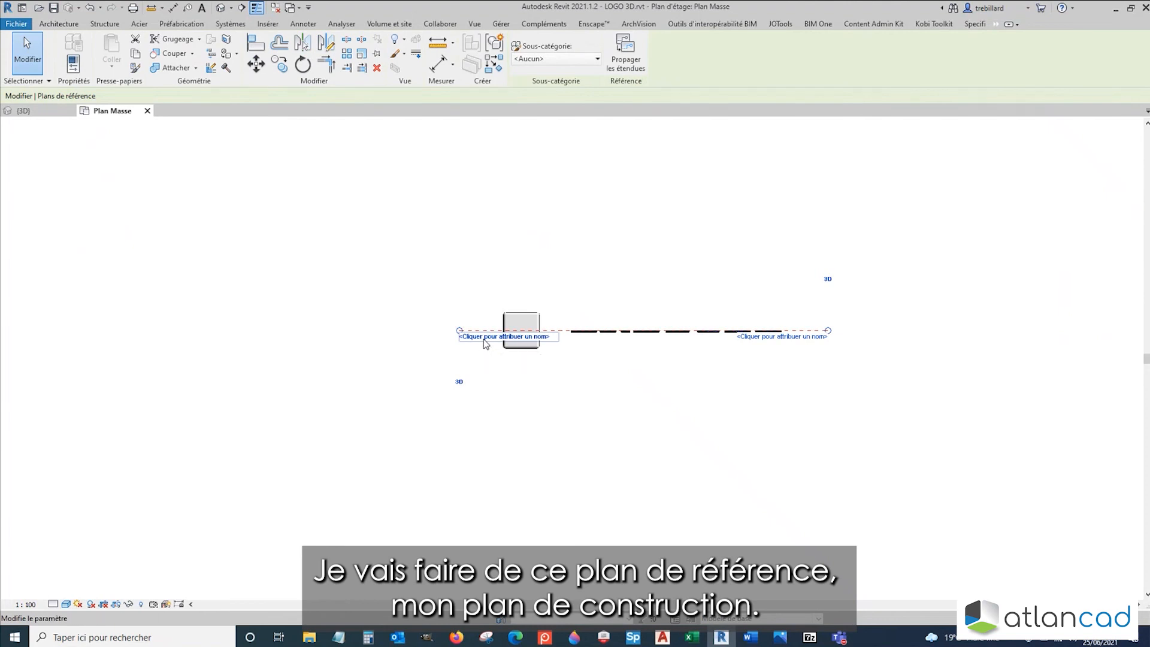
{"action": "left_click", "coordinate": [483, 338]}
{"action": "type", "text": "Vertical"}
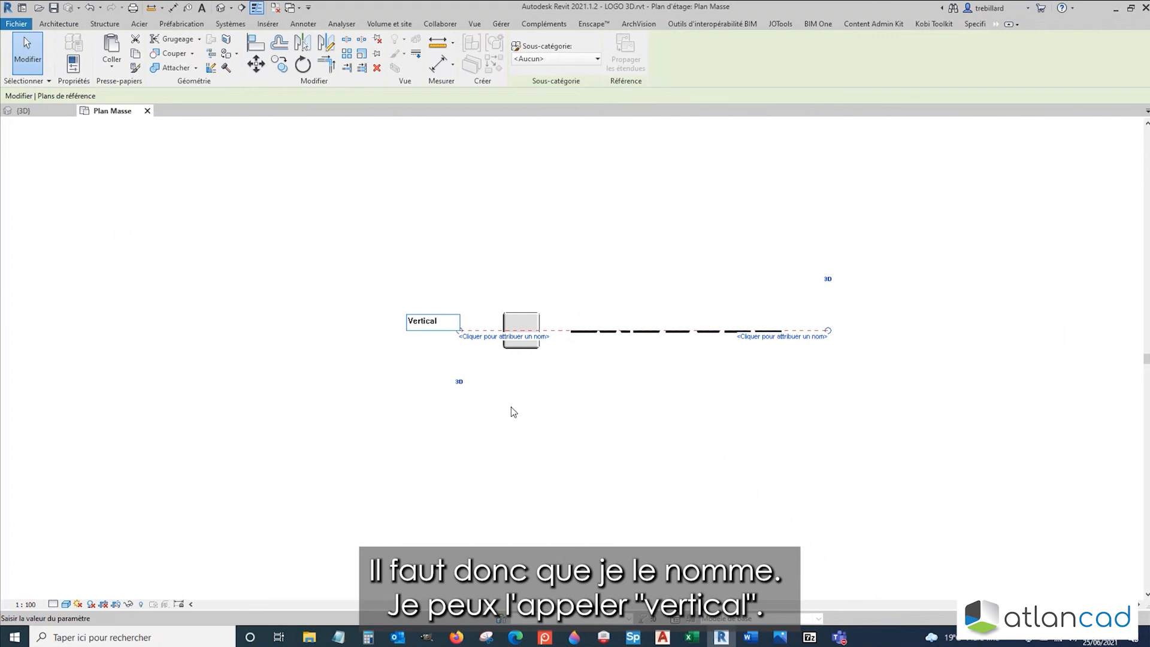
{"action": "key", "text": "Return"}
{"action": "left_click", "coordinate": [512, 411]}
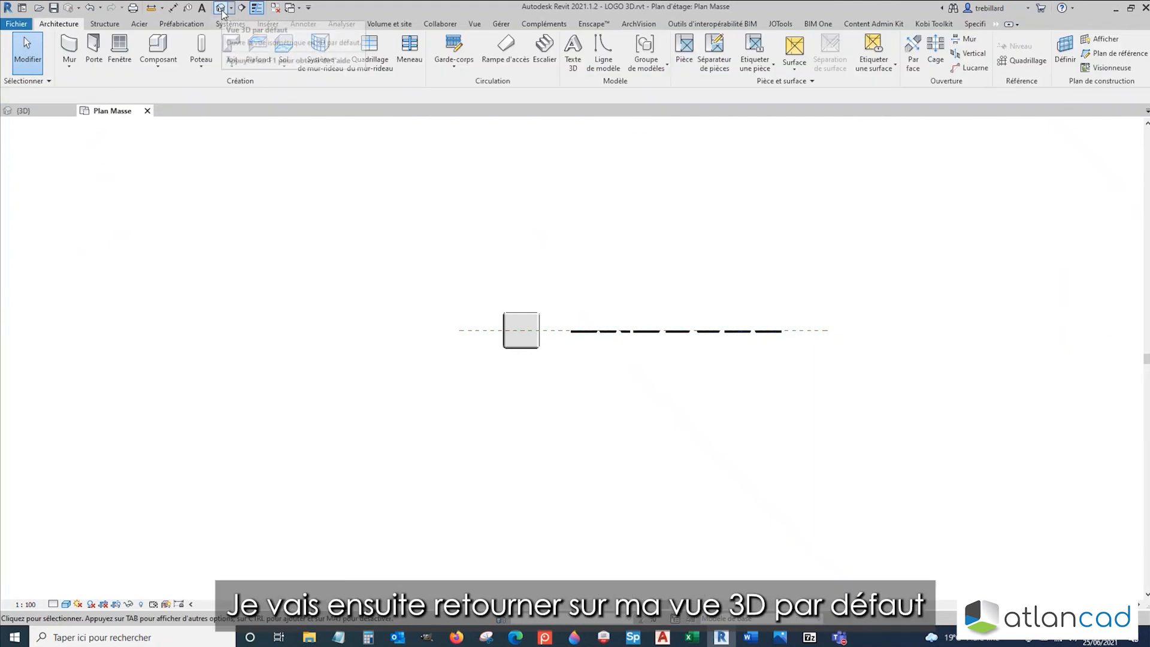
Step: In the {3D} view, set the active work plane to "Plan de référence : Vertical"
{"action": "left_click", "coordinate": [24, 111]}
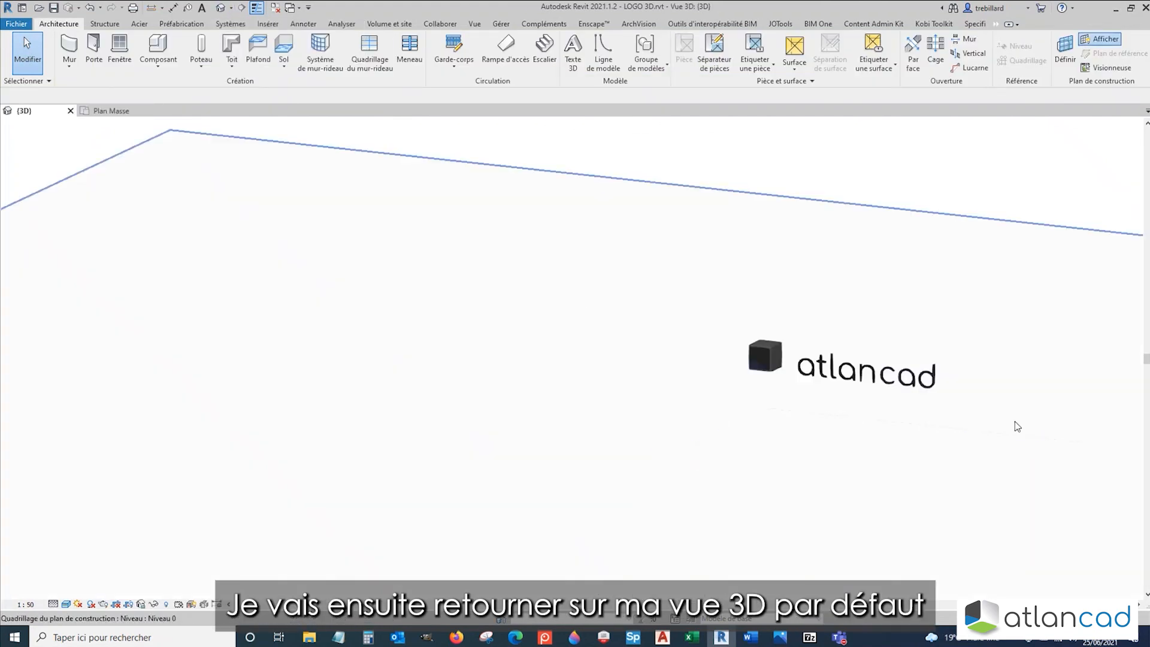
{"action": "mouse_move", "coordinate": [1015, 422]}
{"action": "middle_mouse_down", "text": "shift"}
{"action": "mouse_move", "coordinate": [826, 360]}
{"action": "mouse_move", "coordinate": [732, 381]}
{"action": "mouse_move", "coordinate": [715, 373]}
{"action": "middle_mouse_up", "text": "shift"}
{"action": "scroll", "coordinate": [787, 365], "scroll_direction": "up", "scroll_amount": 6}
{"action": "scroll", "coordinate": [743, 393], "scroll_direction": "up", "scroll_amount": 1}
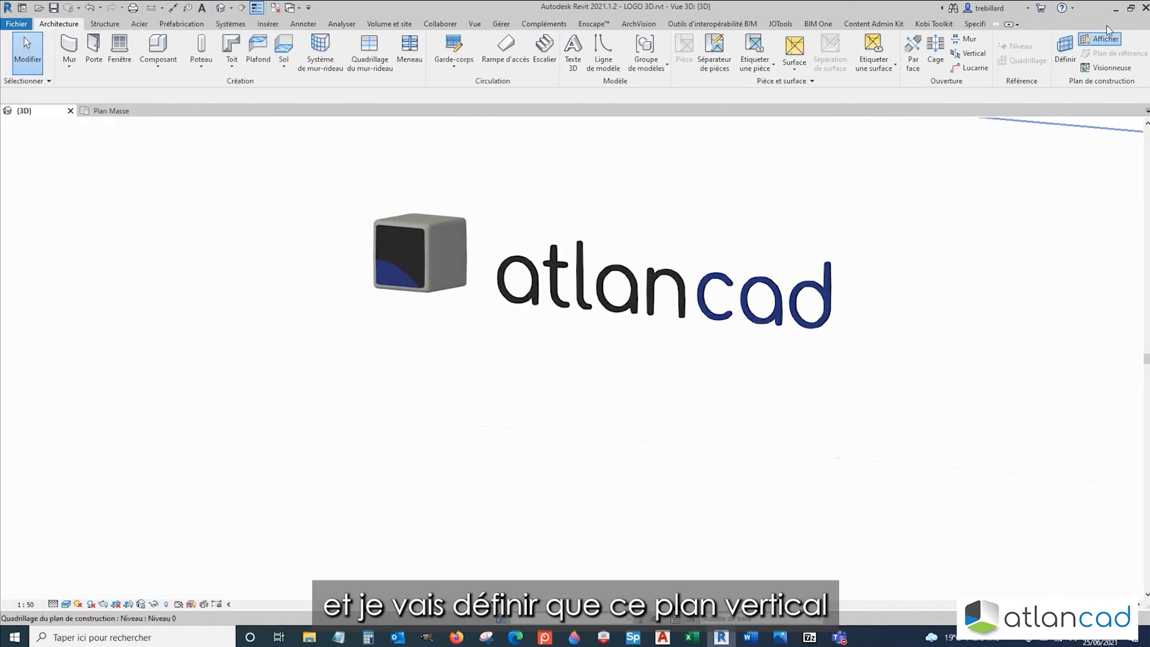
{"action": "left_click", "coordinate": [1065, 50]}
{"action": "left_click", "coordinate": [729, 224]}
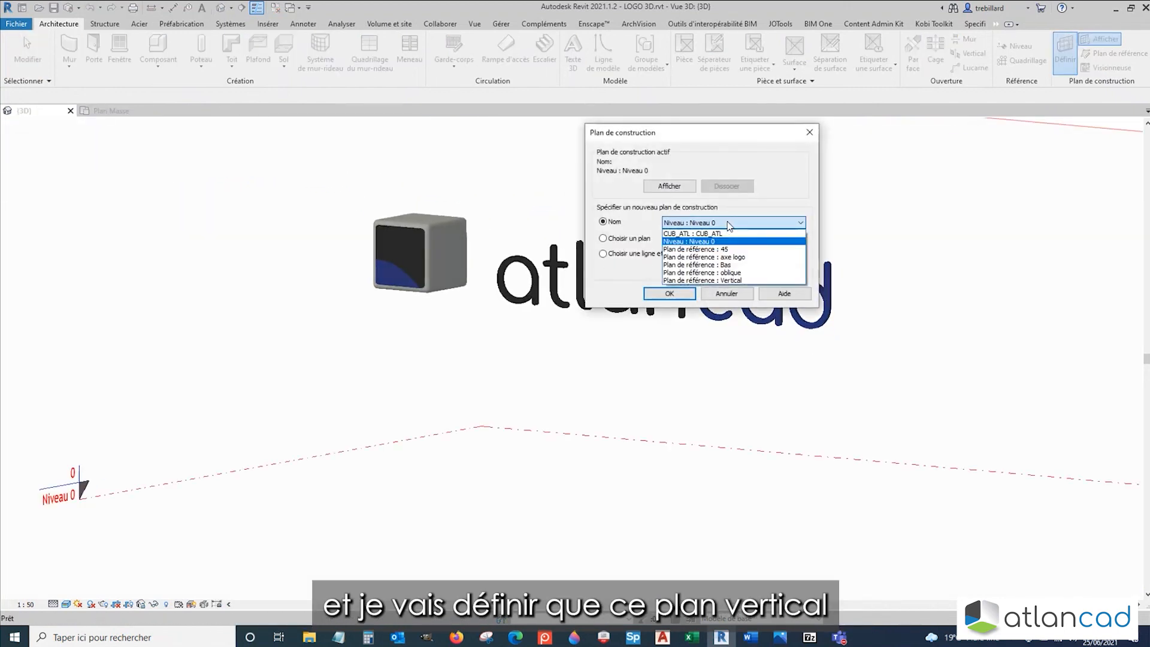
{"action": "left_click", "coordinate": [746, 281]}
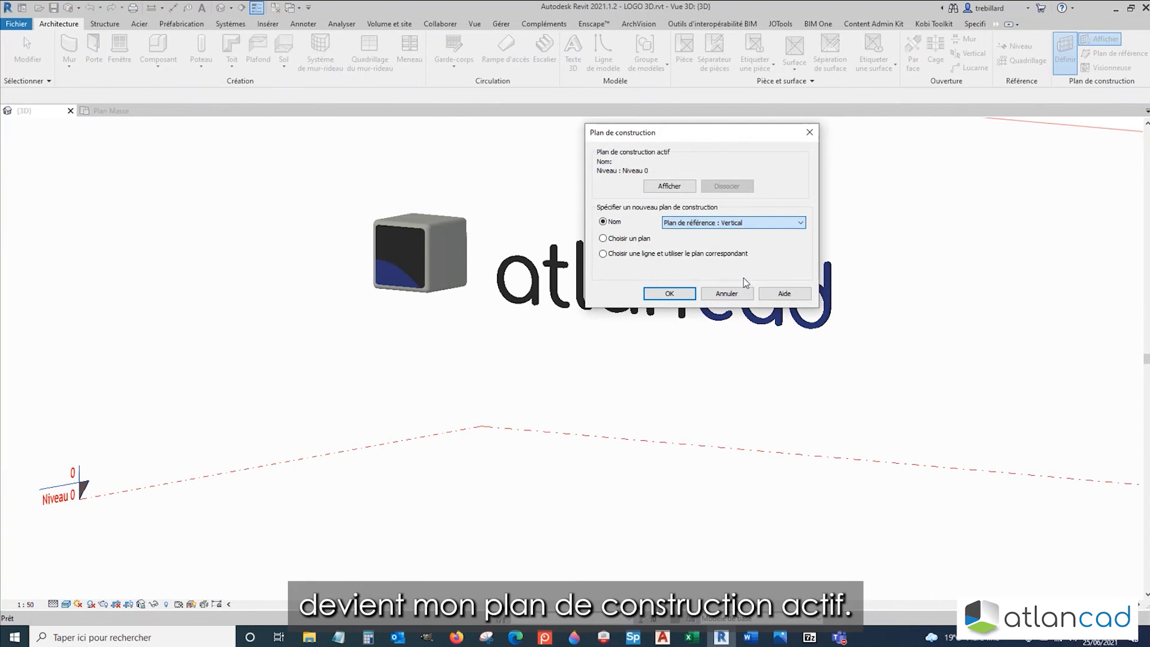
{"action": "left_click", "coordinate": [662, 295]}
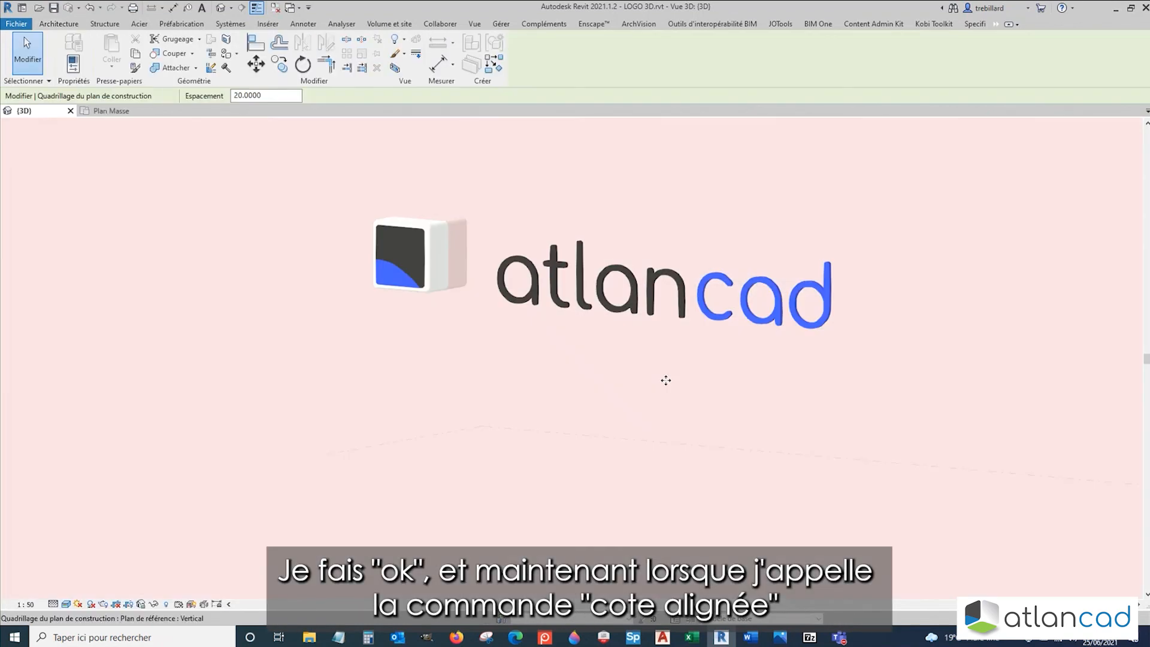
Step: Place a chained aligned dimension above the logo, across the cube's width, the text's start, the start of "cad" and the text's end
{"action": "scroll", "coordinate": [661, 379], "scroll_direction": "down", "scroll_amount": 3}
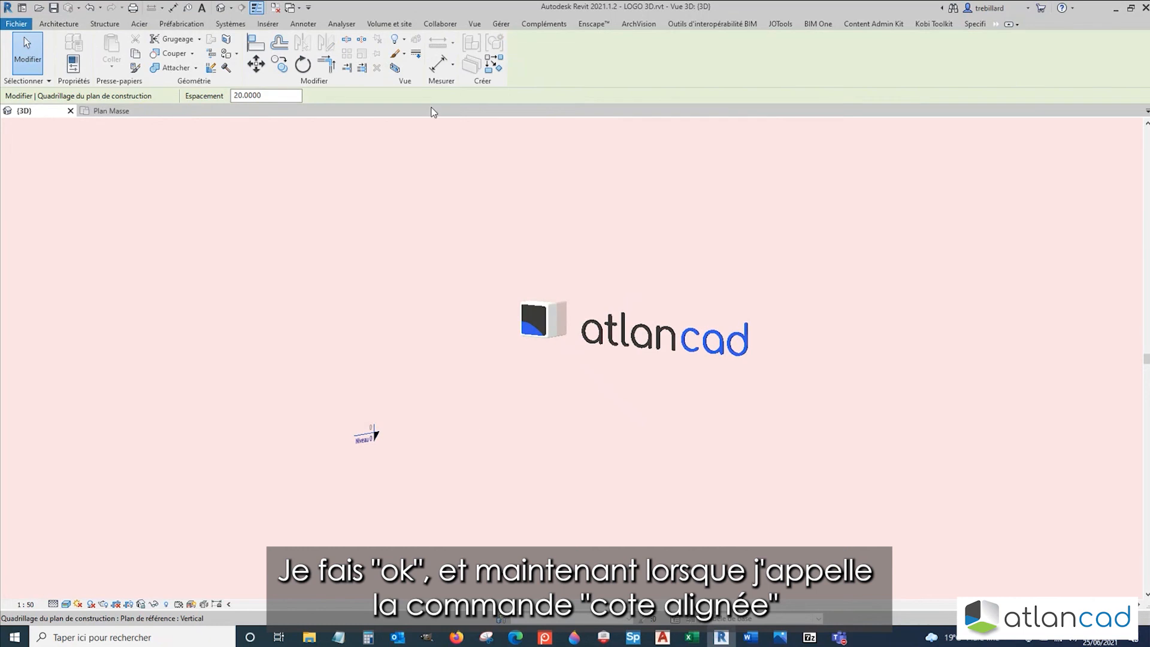
{"action": "left_click", "coordinate": [437, 63]}
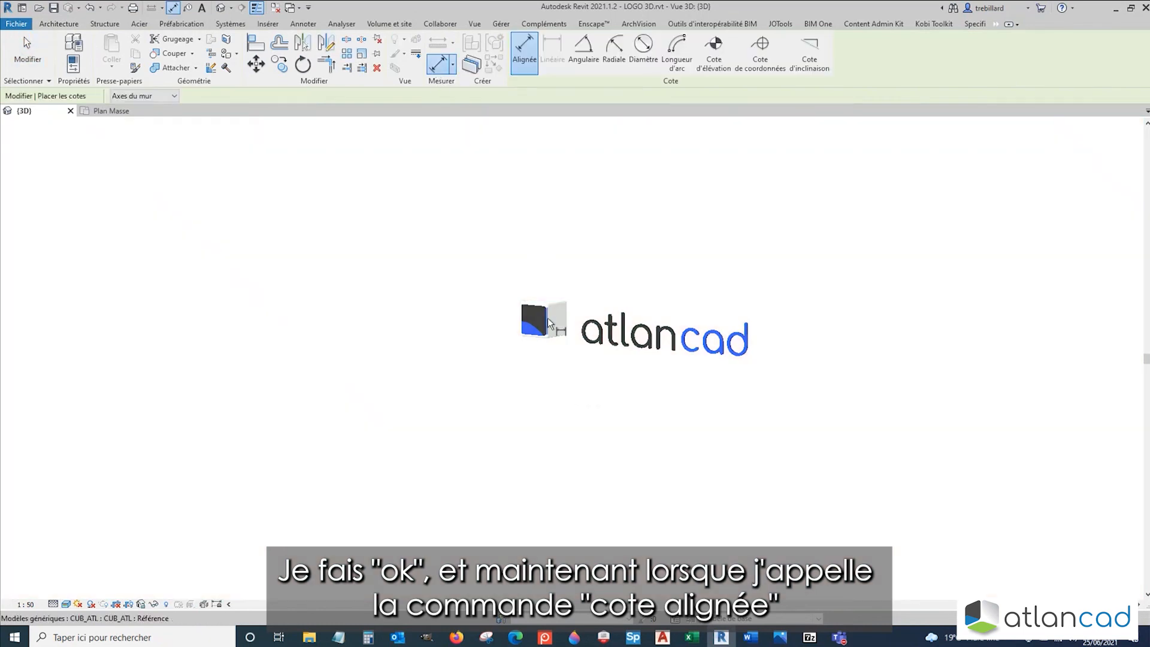
{"action": "scroll", "coordinate": [550, 333], "scroll_direction": "up", "scroll_amount": 3}
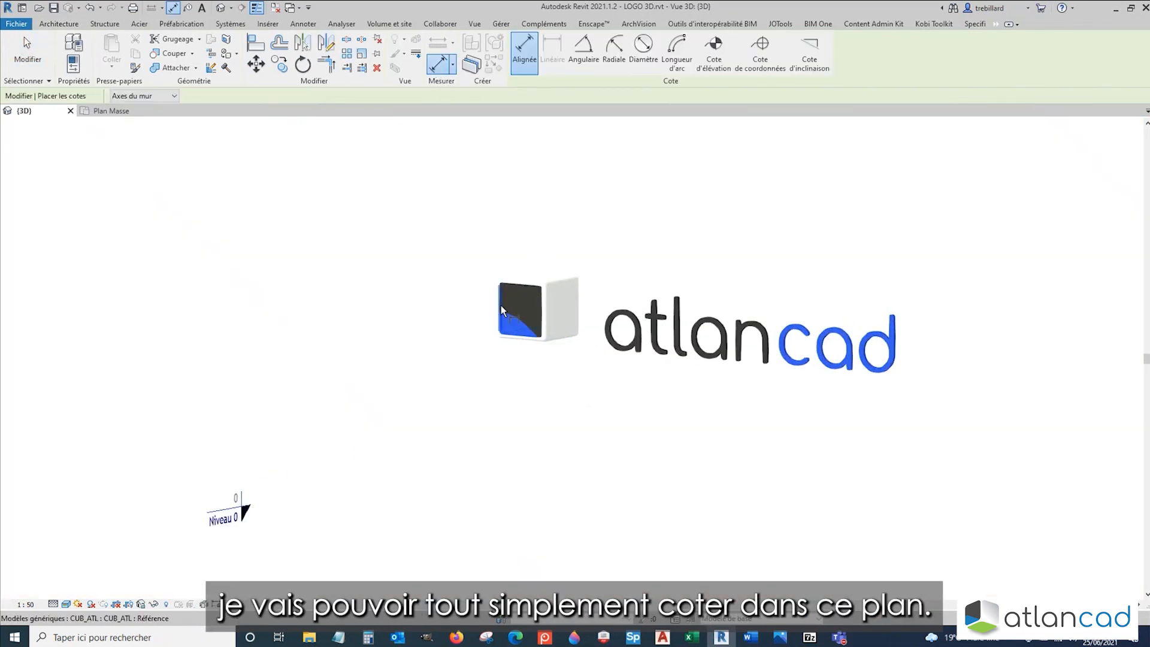
{"action": "left_click", "coordinate": [500, 306]}
{"action": "left_click", "coordinate": [545, 313]}
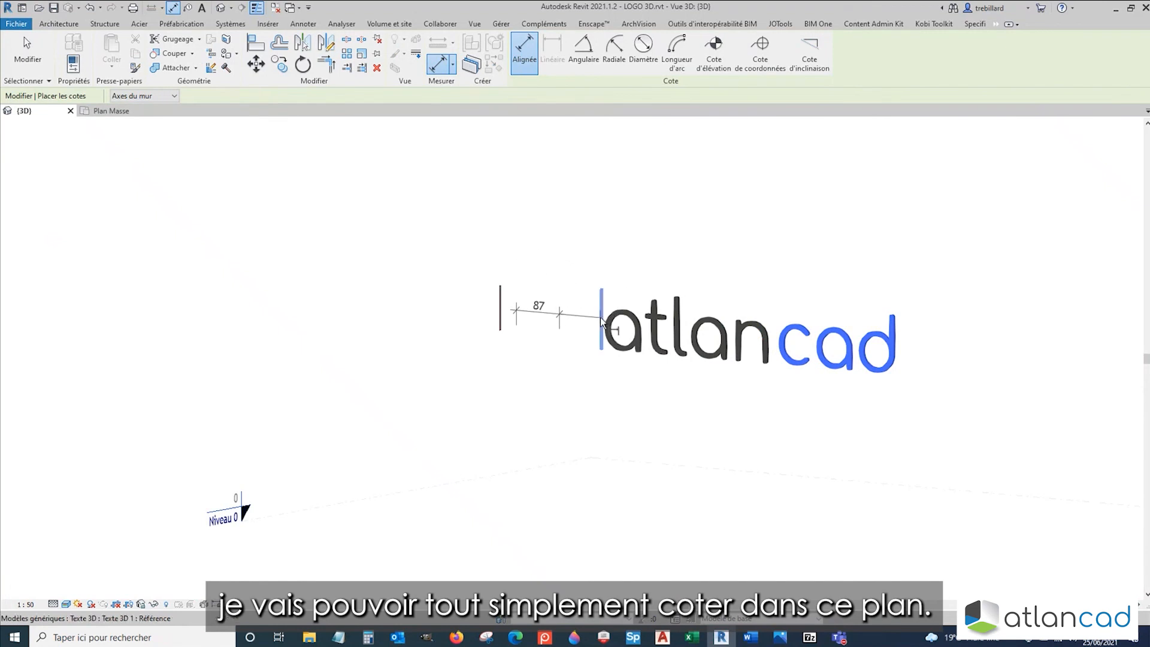
{"action": "left_click", "coordinate": [605, 302]}
{"action": "left_click", "coordinate": [774, 334]}
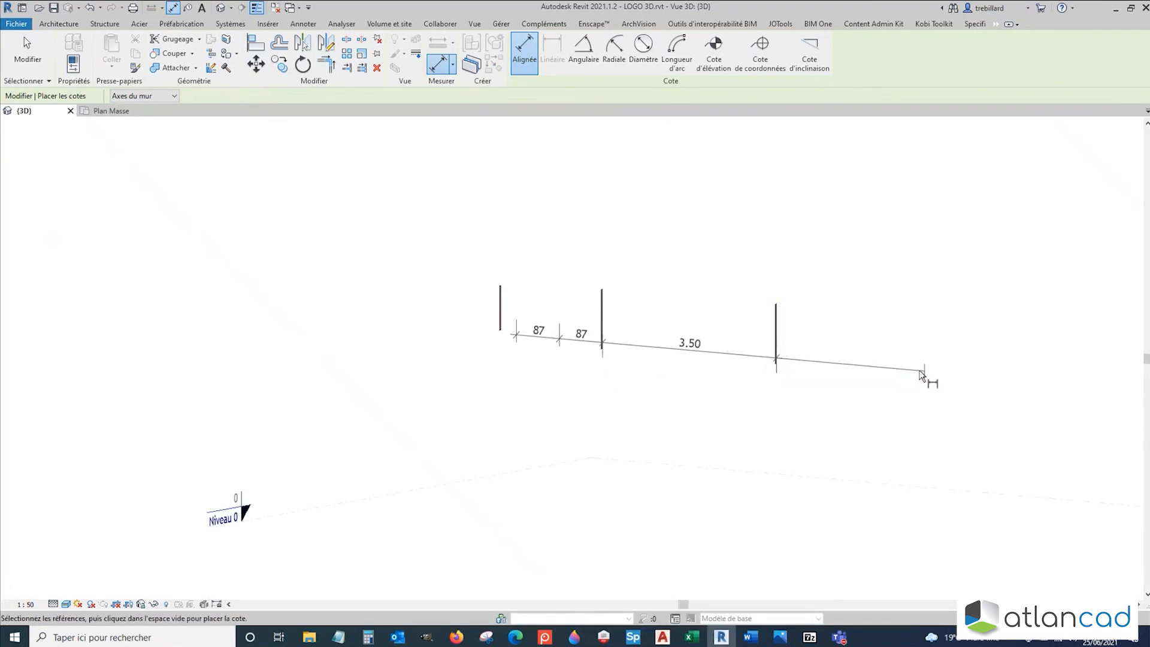
{"action": "left_click", "coordinate": [899, 368]}
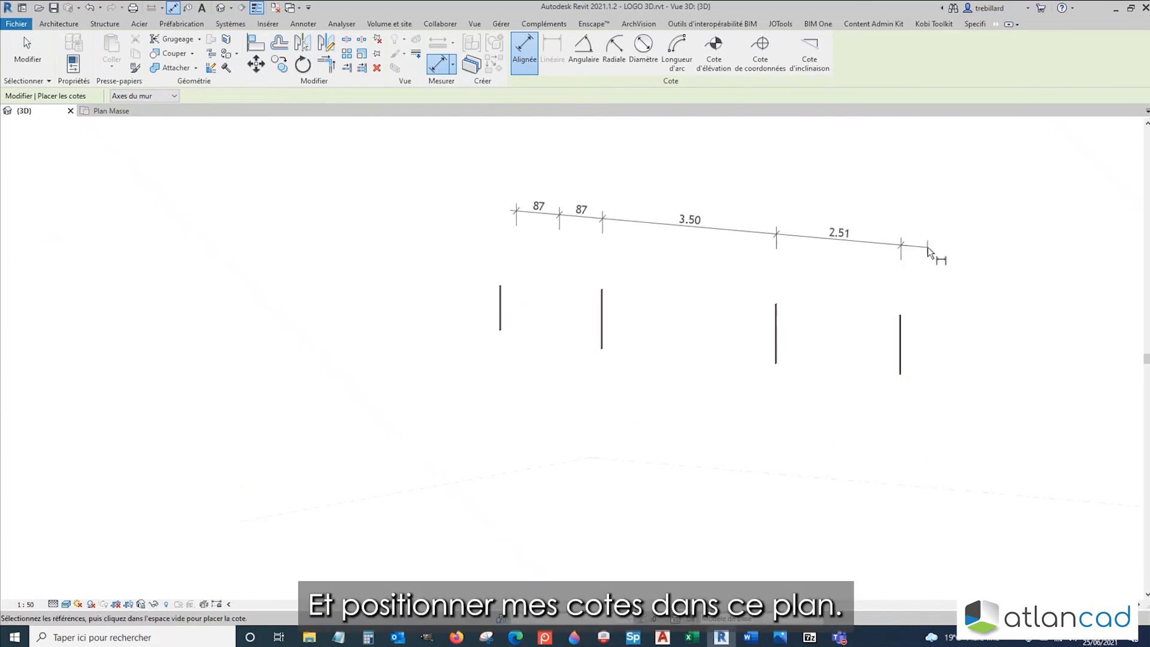
{"action": "left_click", "coordinate": [899, 270]}
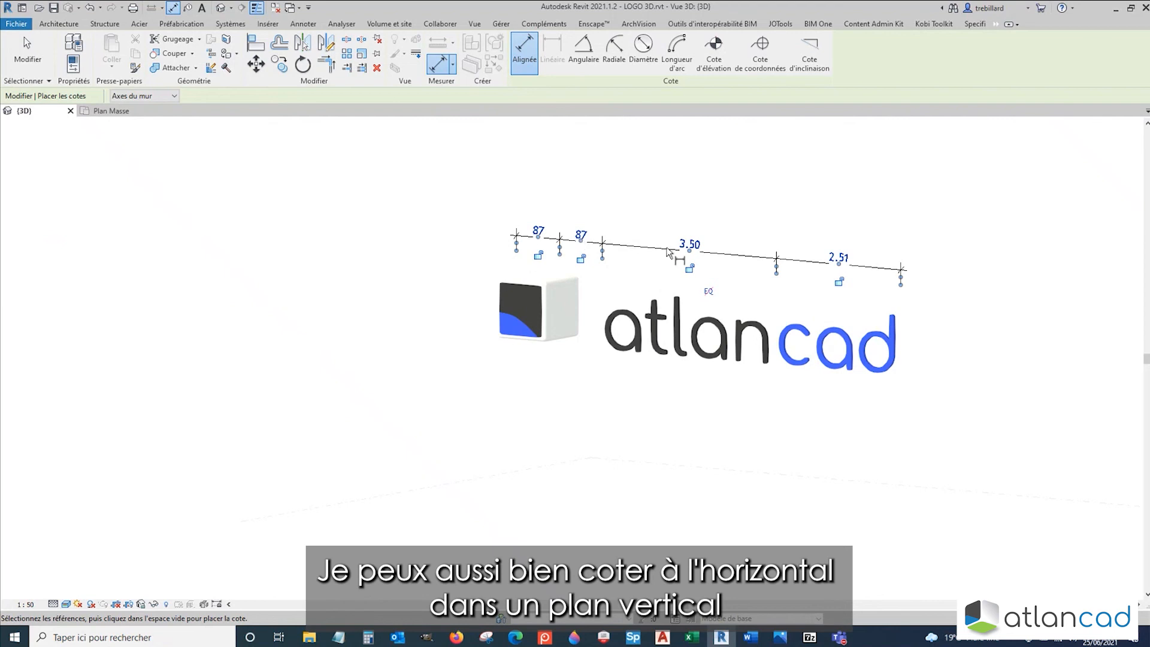
Step: Add an aligned dimension of the cube's height, placed beside the cube on the side away from the text
{"action": "left_click", "coordinate": [522, 281]}
{"action": "left_click", "coordinate": [525, 338]}
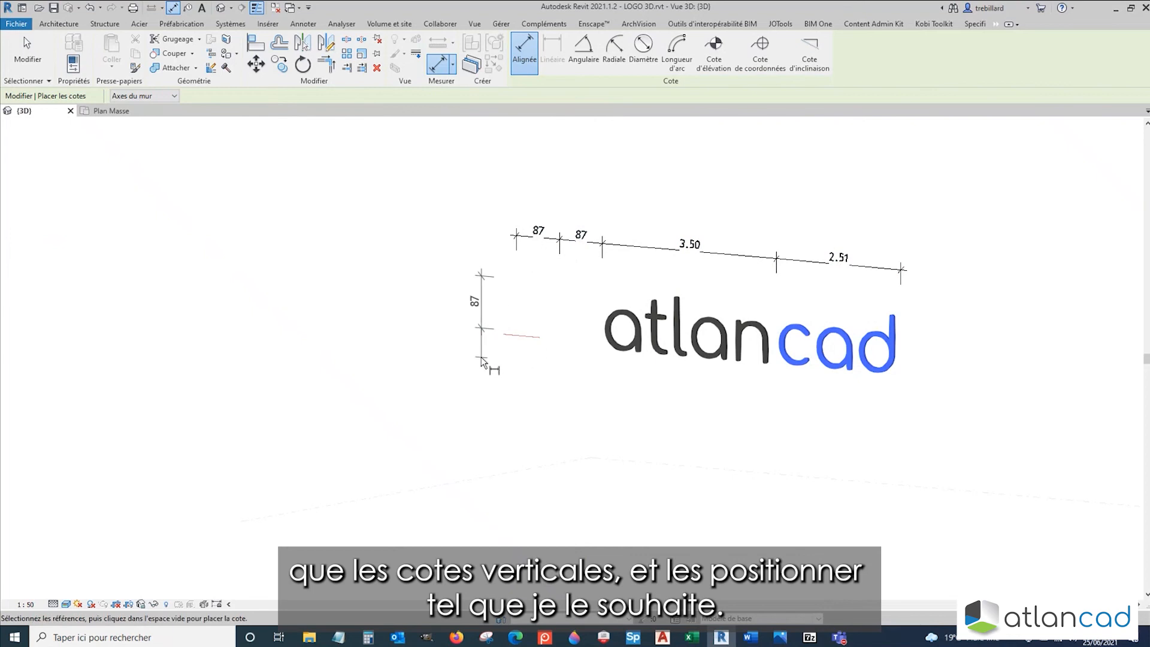
{"action": "left_click", "coordinate": [460, 355]}
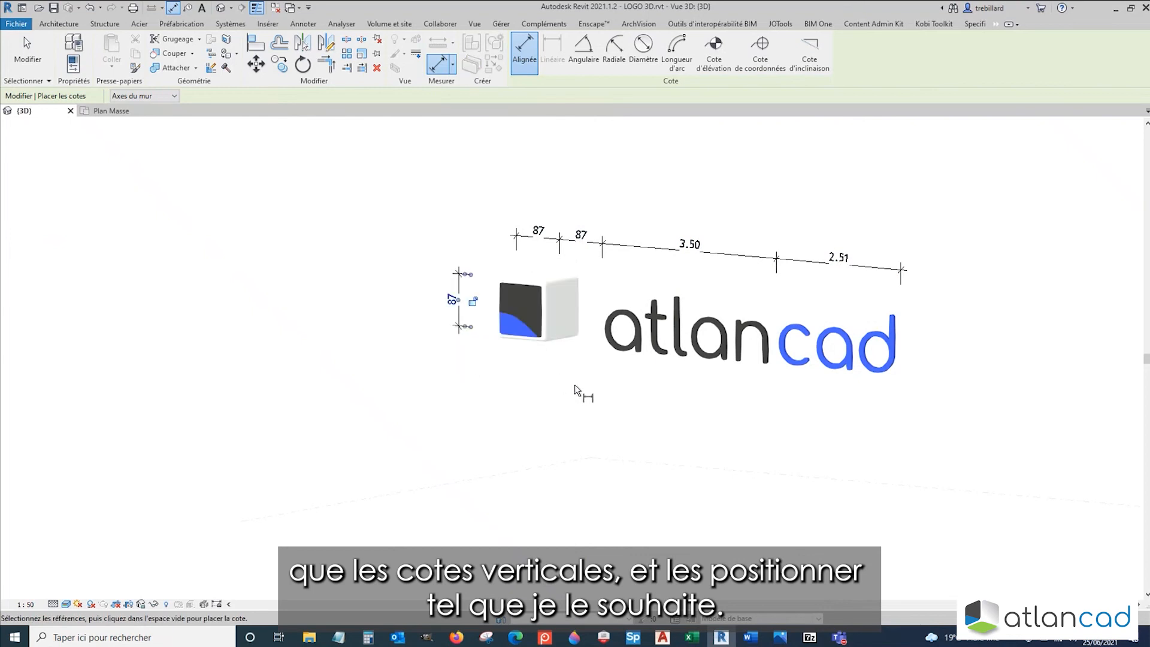
{"action": "key", "text": "Escape"}
{"action": "key", "text": "Escape"}
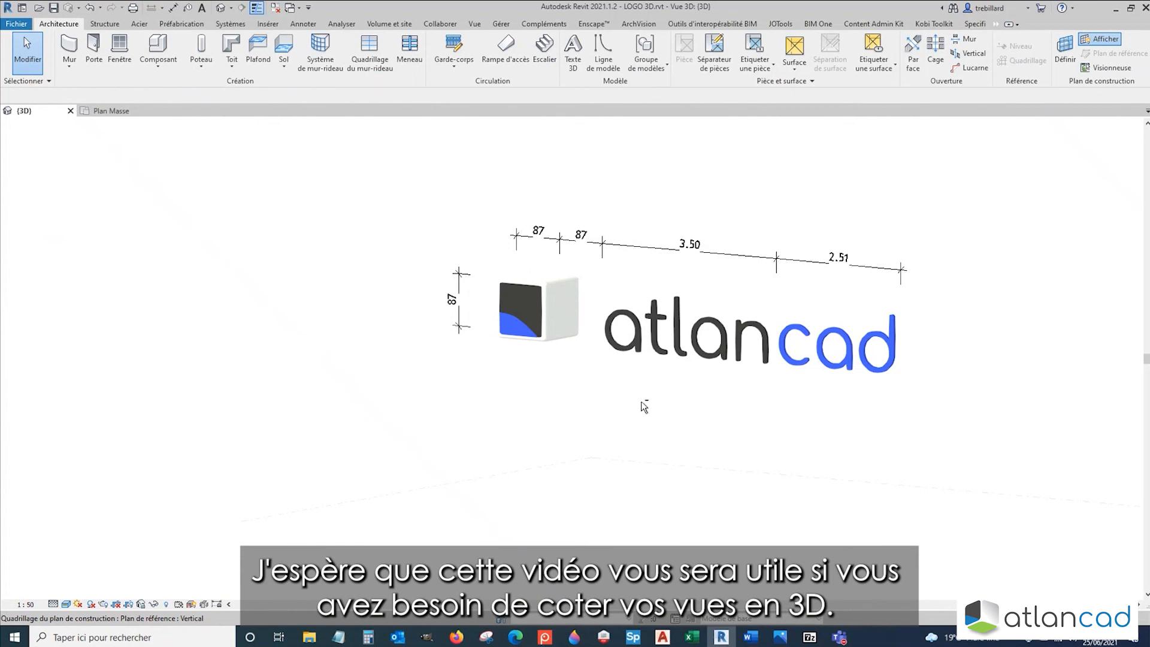
{"action": "middle_click_drag", "start_coordinate": [643, 407], "coordinate": [225, 474], "text": "shift"}
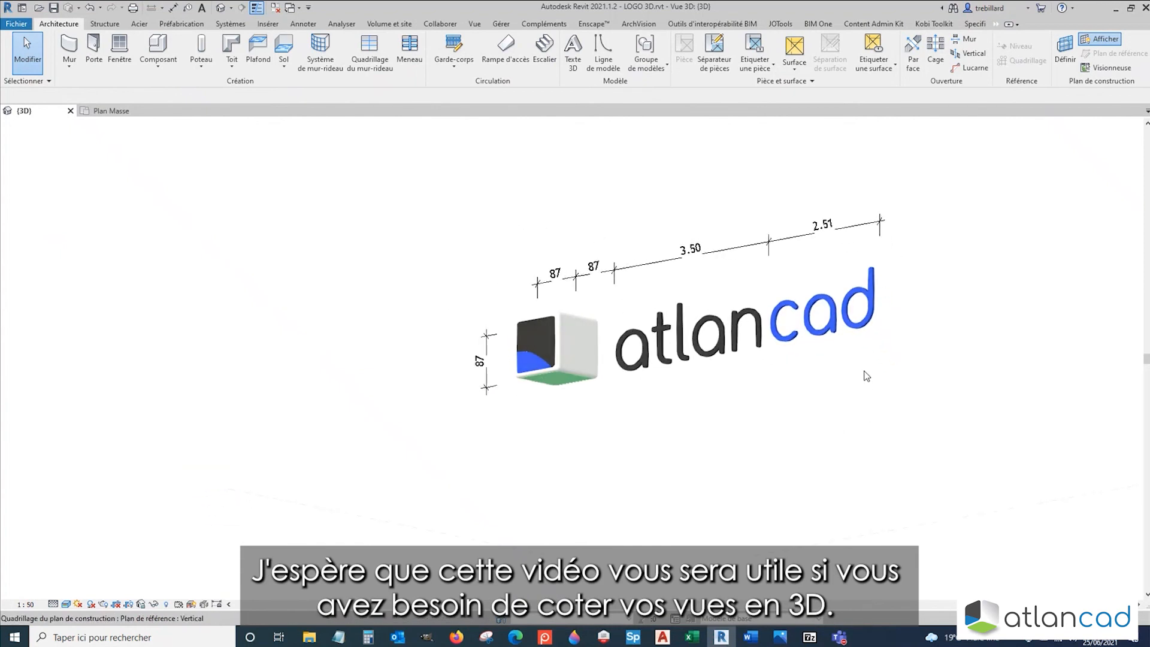
{"action": "scroll", "coordinate": [865, 373], "scroll_direction": "up", "scroll_amount": 4}
{"action": "middle_click_drag", "start_coordinate": [860, 372], "coordinate": [849, 441]}
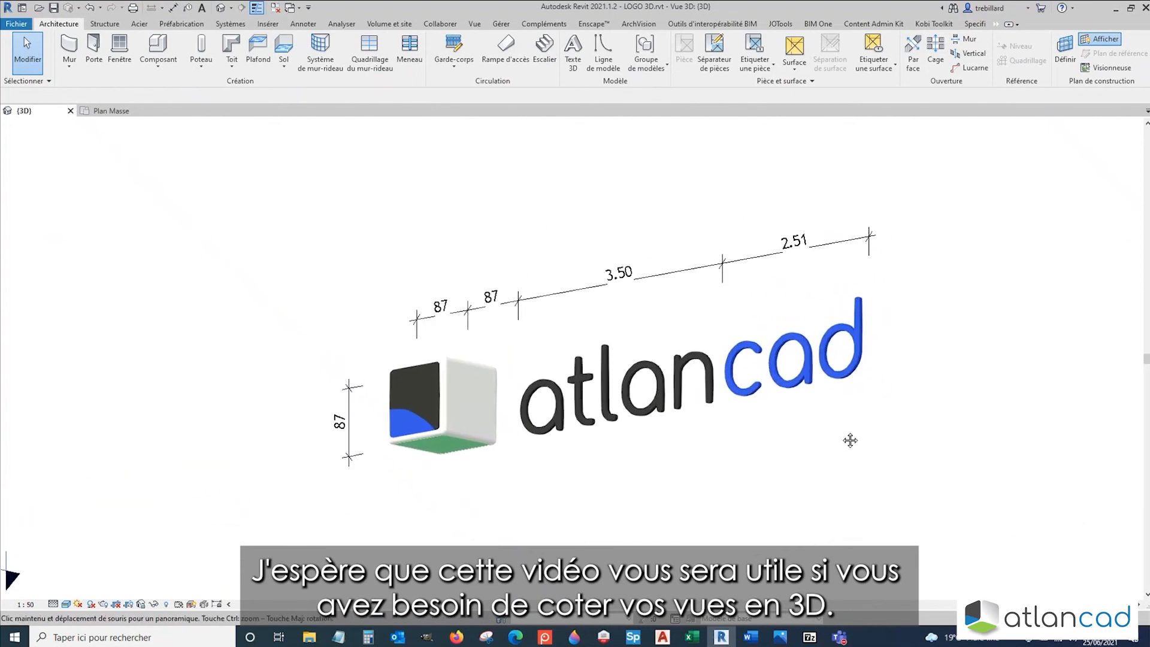